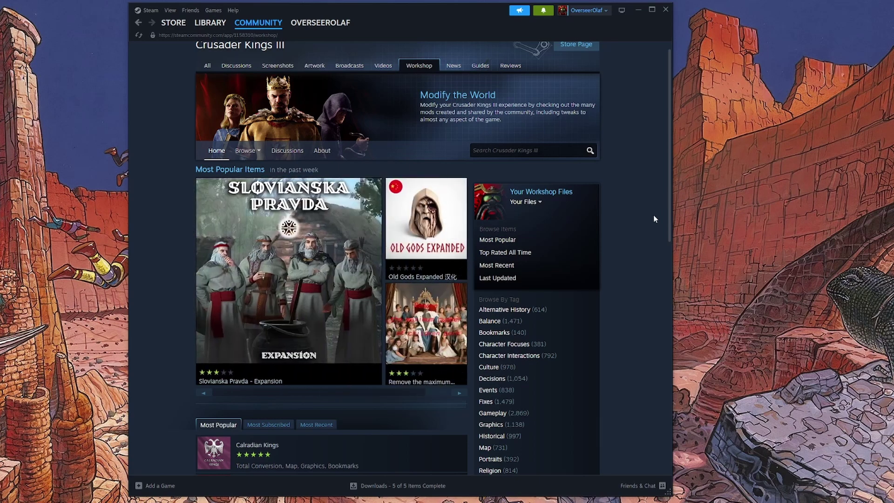
- Browse the most popular Crusader Kings III Workshop mods and open the Bronze Age Reborn page
mouse_move(270, 27)
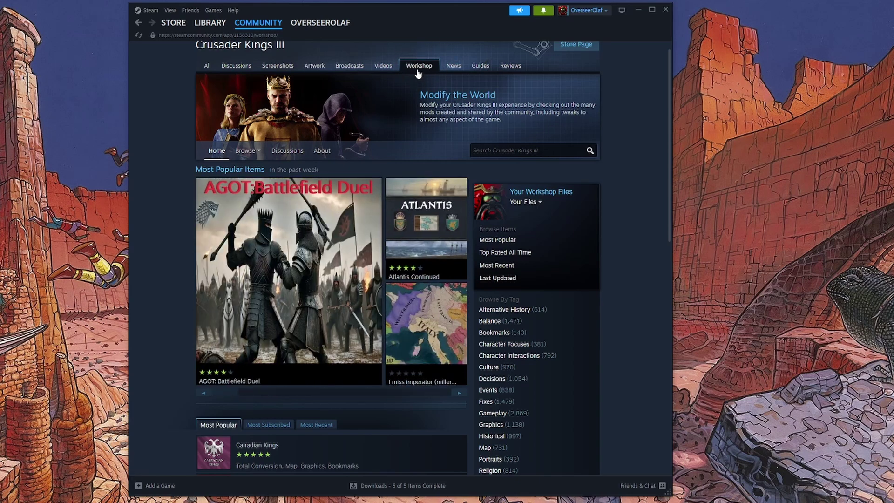
scroll(624, 145, down, 3)
scroll(630, 205, down, 2)
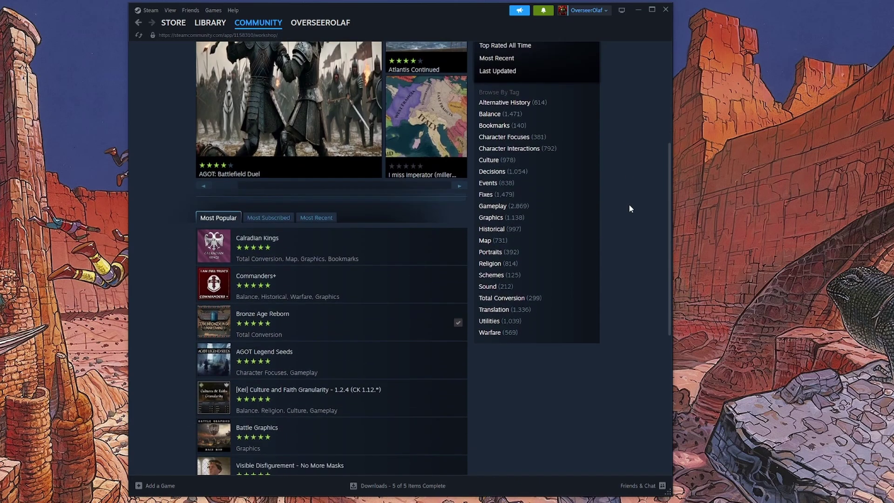
scroll(631, 208, up, 2)
scroll(631, 208, down, 4)
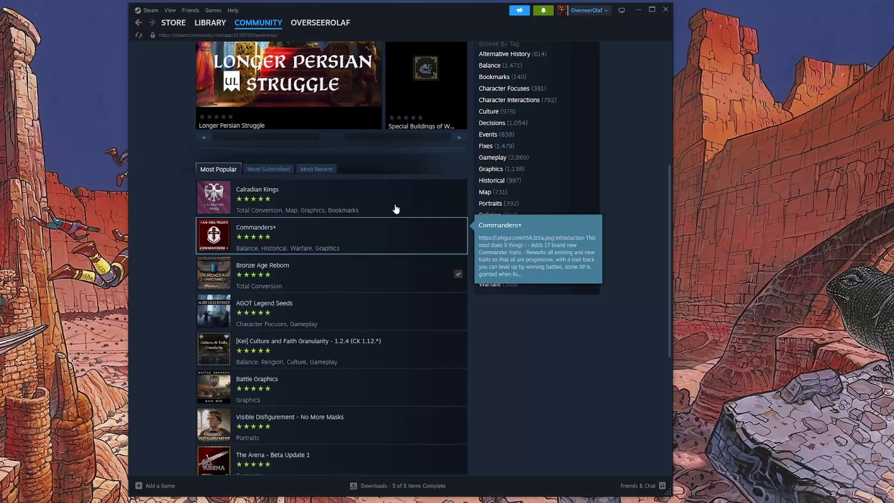
scroll(600, 236, up, 2)
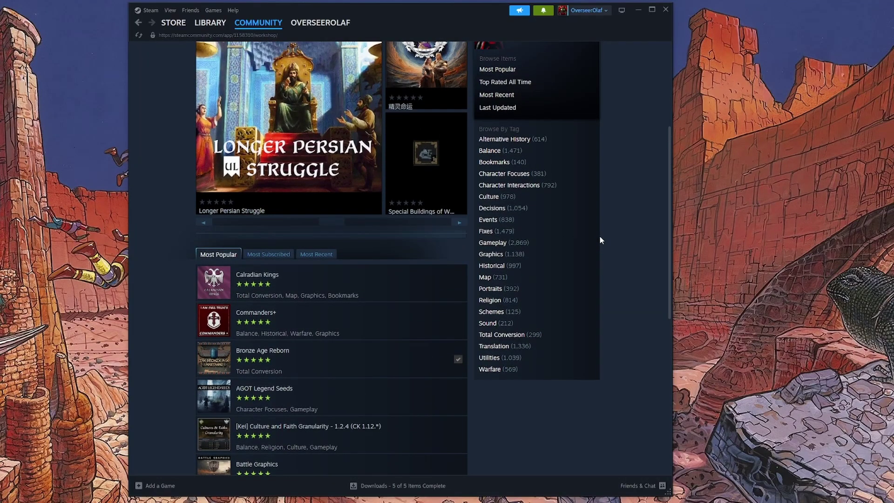
scroll(599, 235, down, 3)
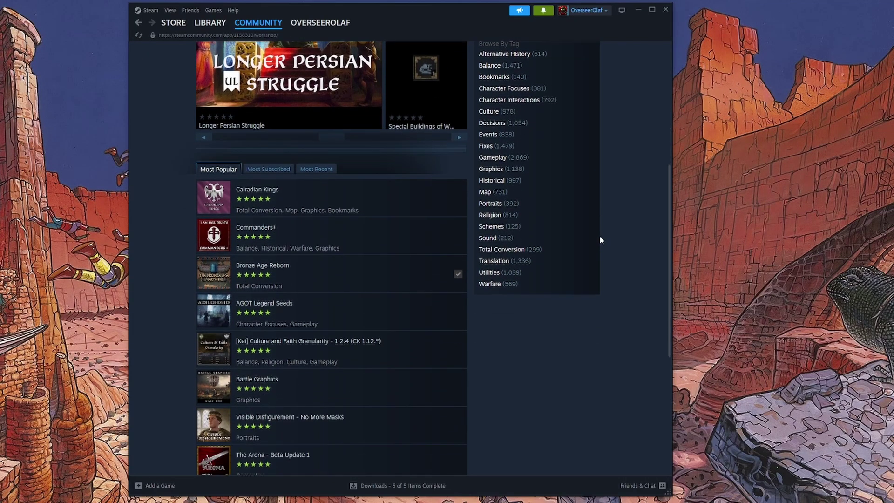
scroll(600, 235, up, 4)
scroll(600, 235, down, 2)
click(279, 307)
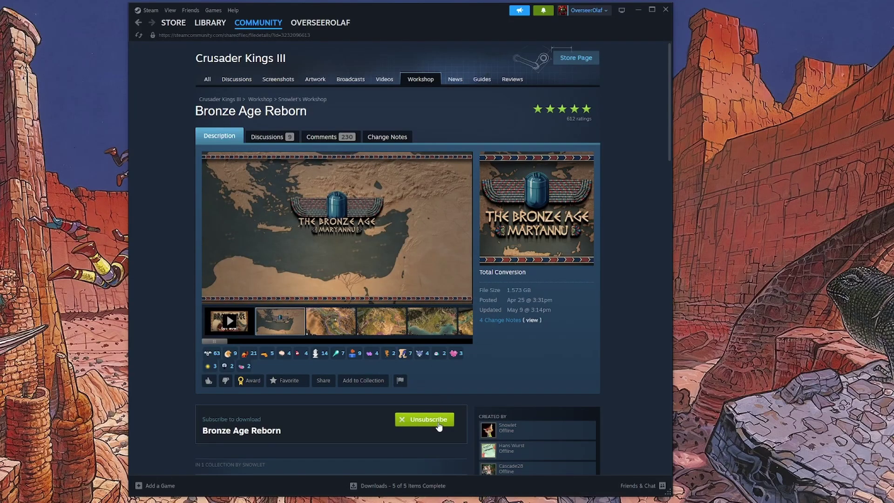
- Unsubscribe from the Bronze Age Reborn mod and subscribe to it again
click(438, 425)
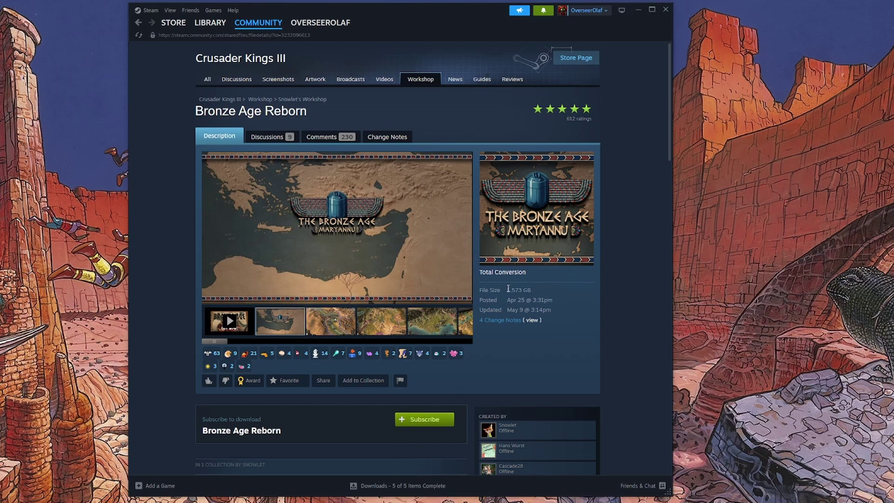
drag(508, 288, 546, 287)
click(427, 424)
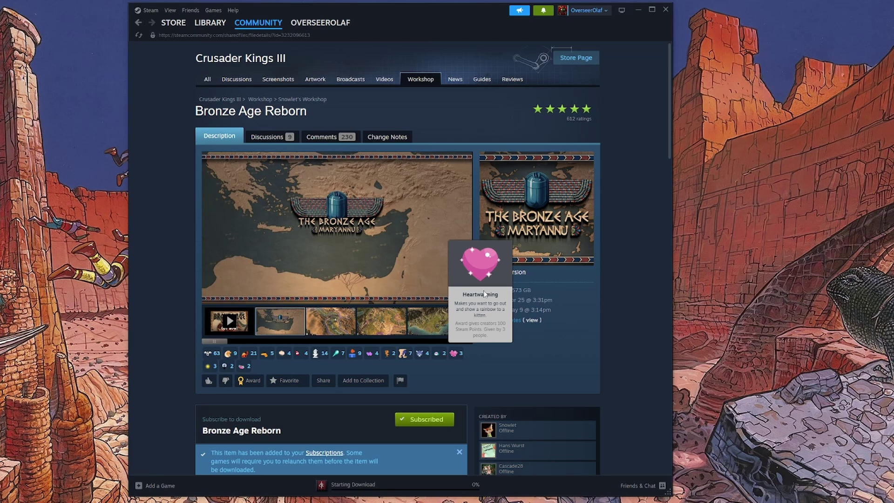
- Look over the Bronze Age Reborn page, return to the Workshop home page and search for "bronze age"
scroll(485, 291, down, 2)
scroll(484, 289, down, 1)
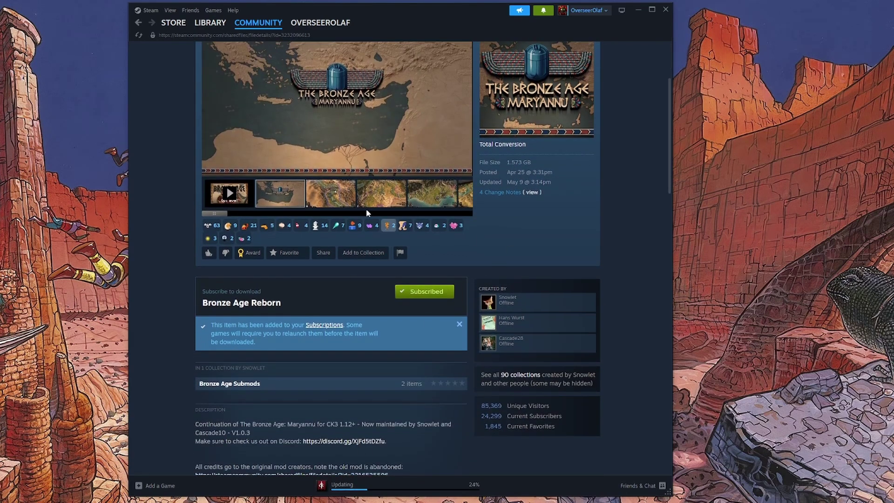
scroll(514, 217, down, 2)
scroll(554, 200, up, 2)
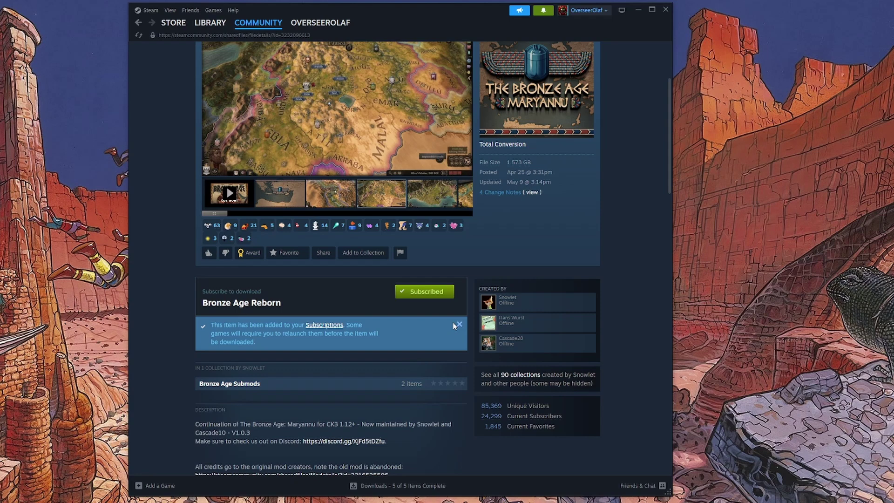
scroll(453, 322, up, 3)
click(138, 22)
scroll(390, 321, down, 2)
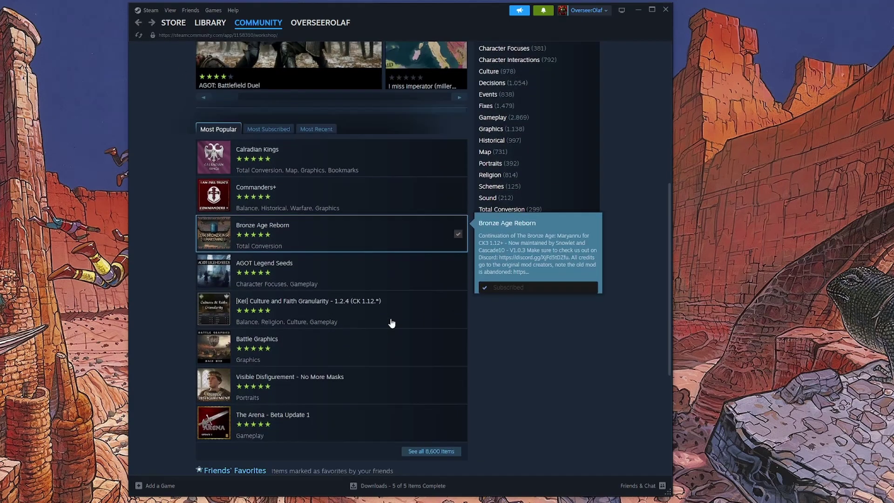
scroll(473, 119, up, 6)
click(514, 113)
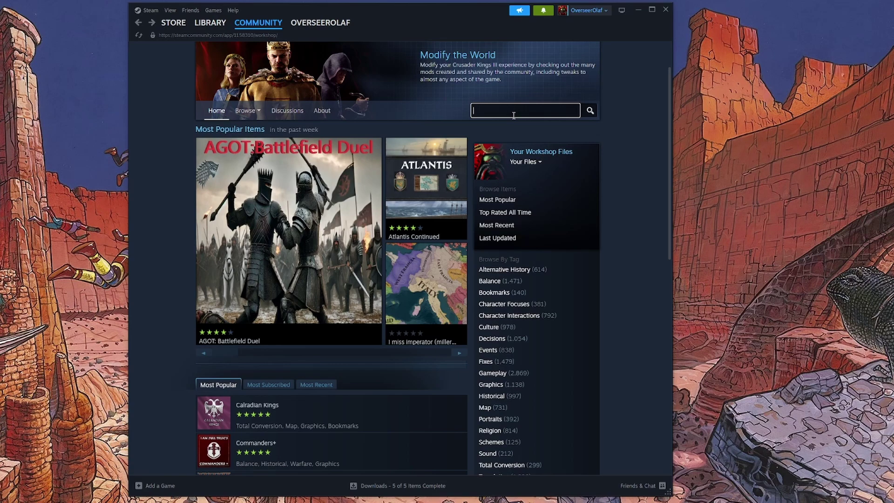
text(bronze age)
key(Return)
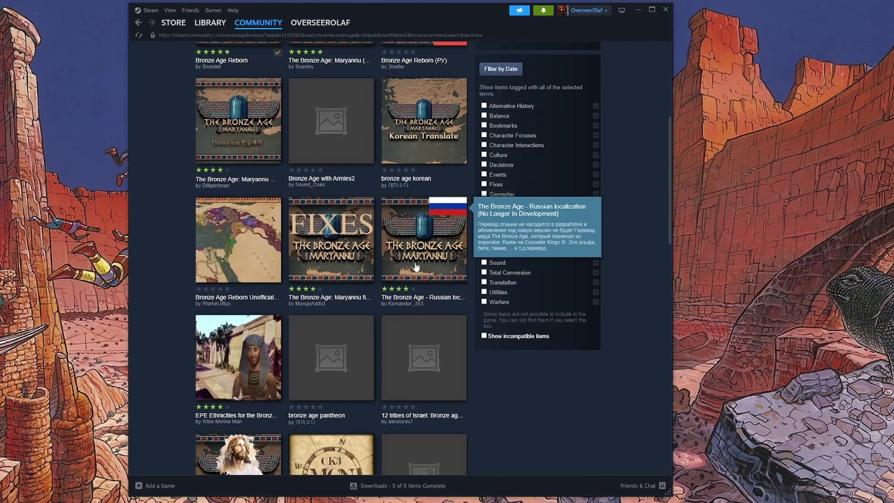
- Look through the Workshop search results for Bronze Age mods and submods
scroll(472, 297, down, 4)
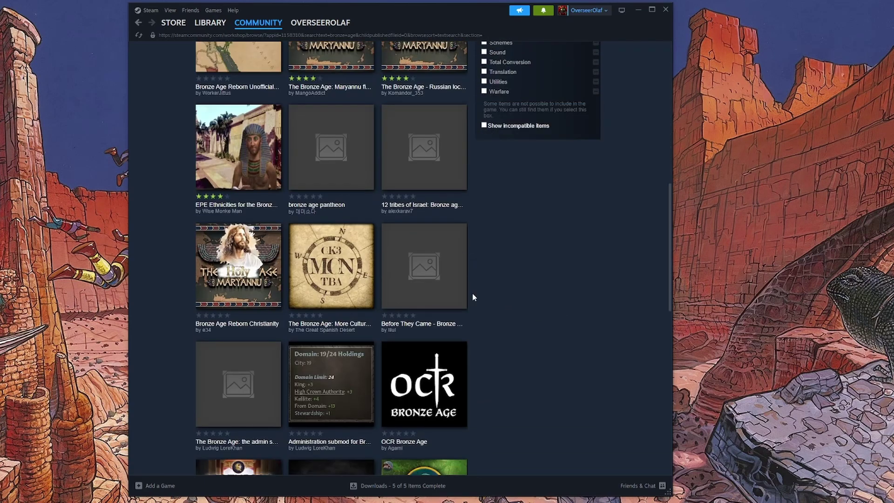
scroll(473, 293, down, 8)
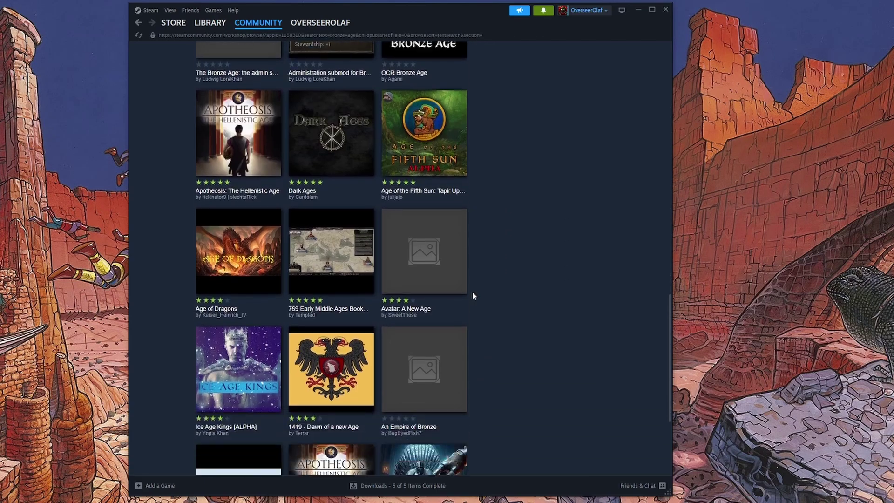
scroll(472, 297, down, 3)
scroll(484, 273, up, 20)
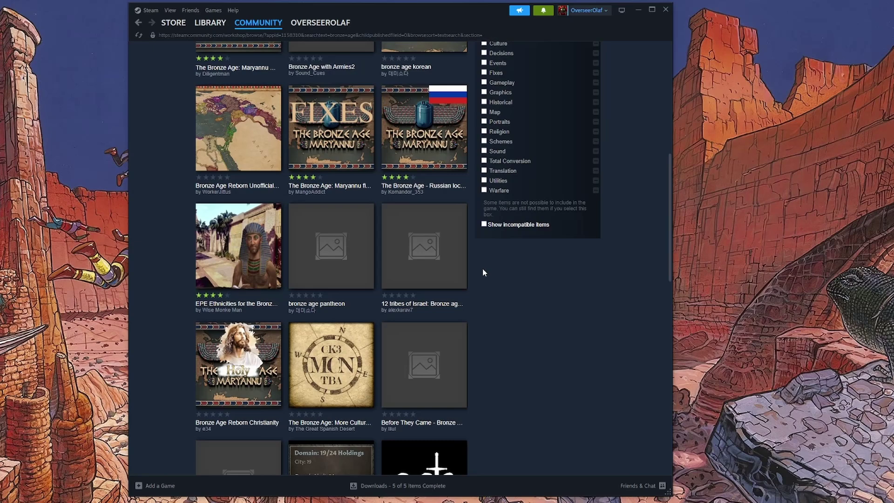
scroll(484, 273, up, 1)
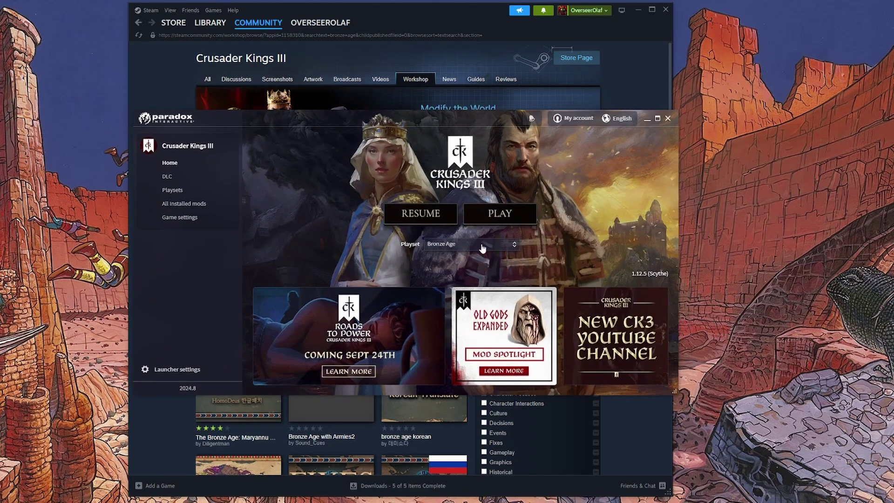
- Create a new playset named "test" in the Paradox launcher
click(483, 246)
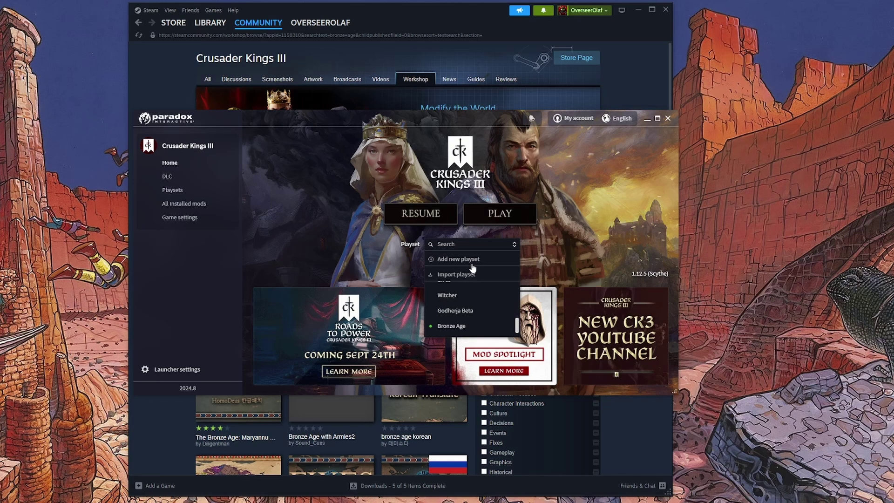
click(472, 259)
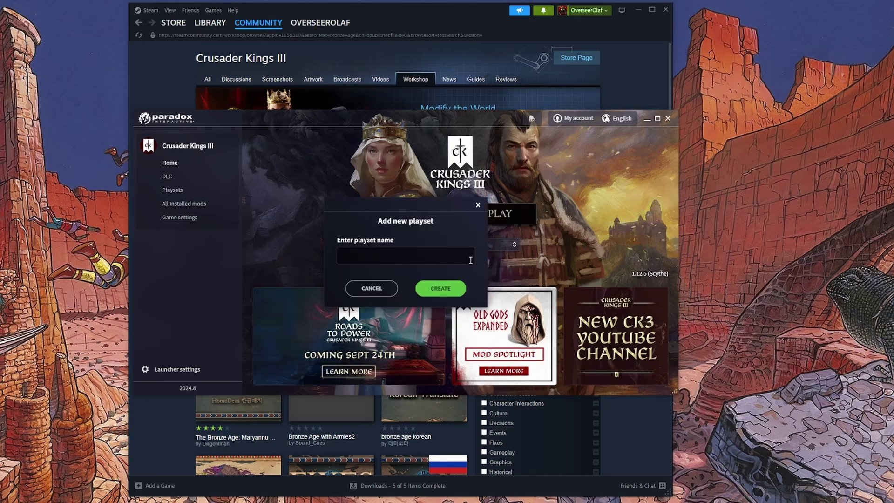
click(471, 260)
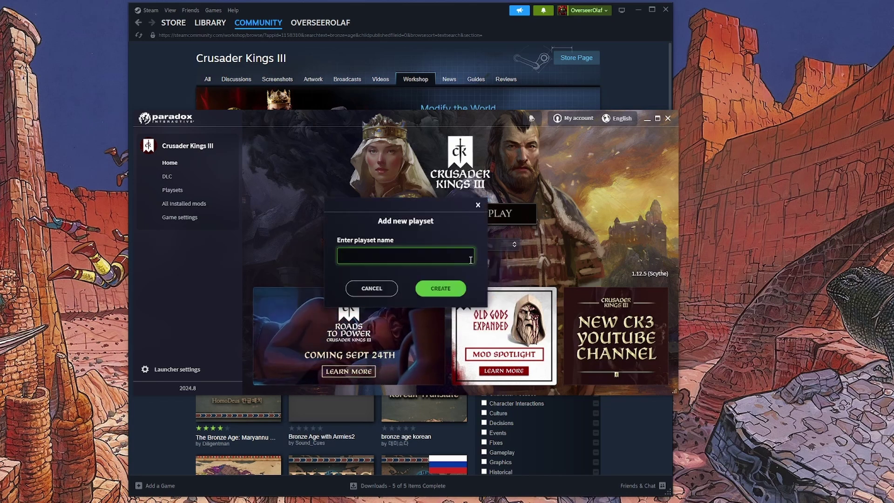
text(test)
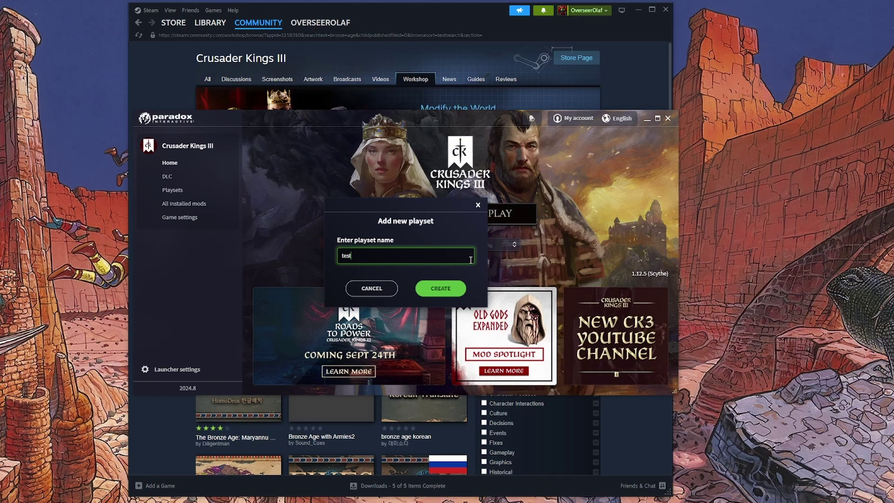
click(441, 288)
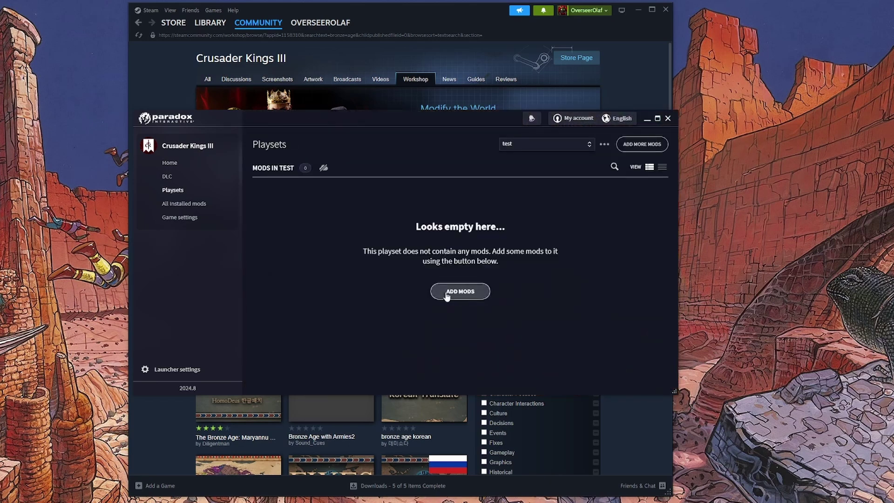
- Add Better Barbershop and Bronze Age Reborn to the test playset, placing Bronze Age Reborn first in the load order
click(447, 294)
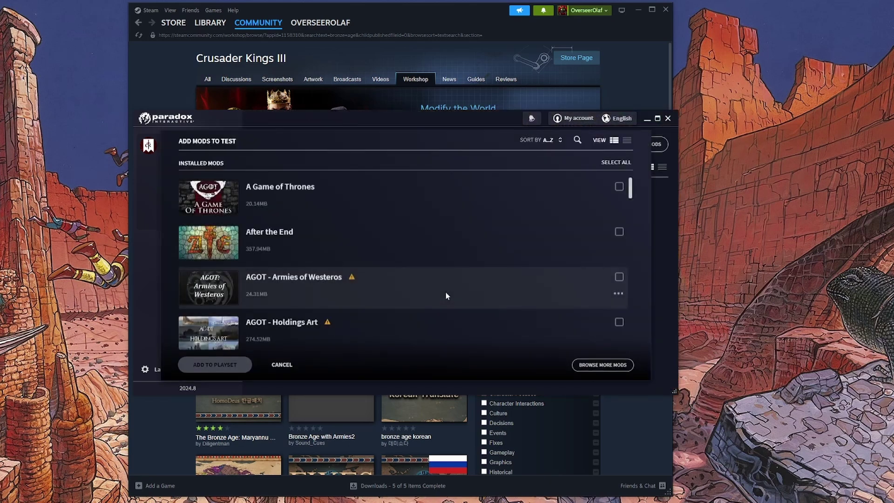
scroll(543, 250, down, 2)
scroll(543, 251, down, 8)
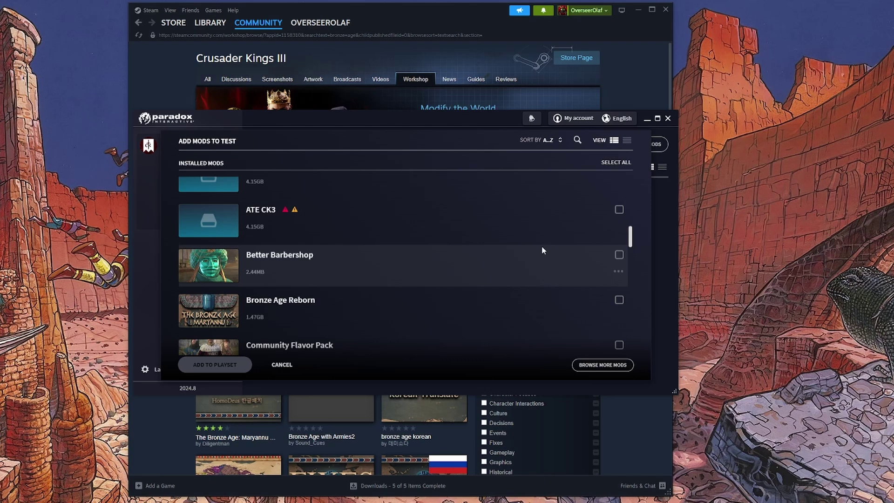
click(619, 255)
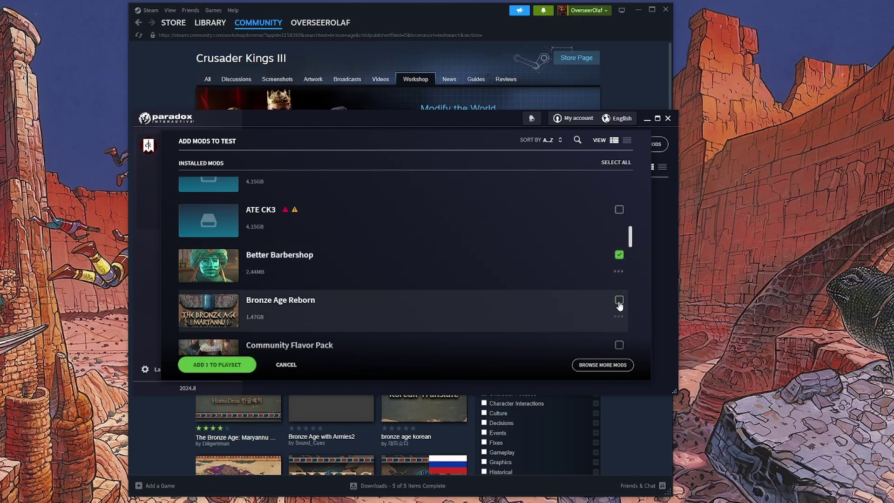
click(619, 300)
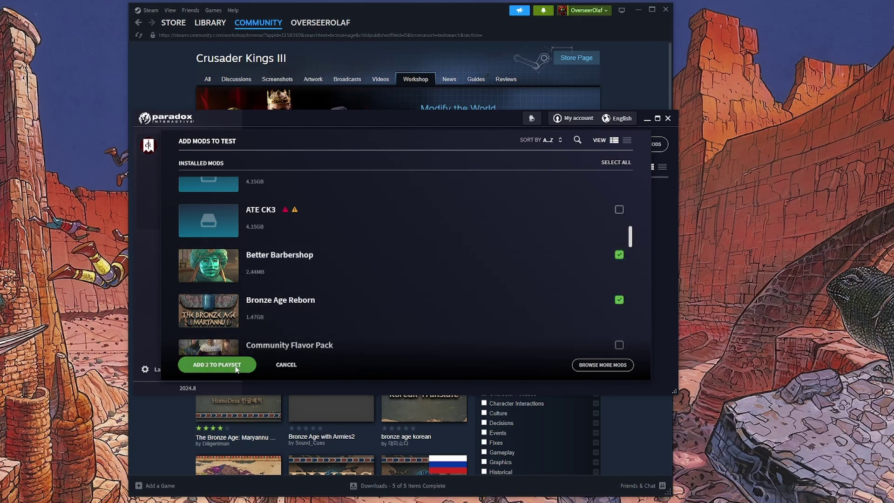
click(217, 364)
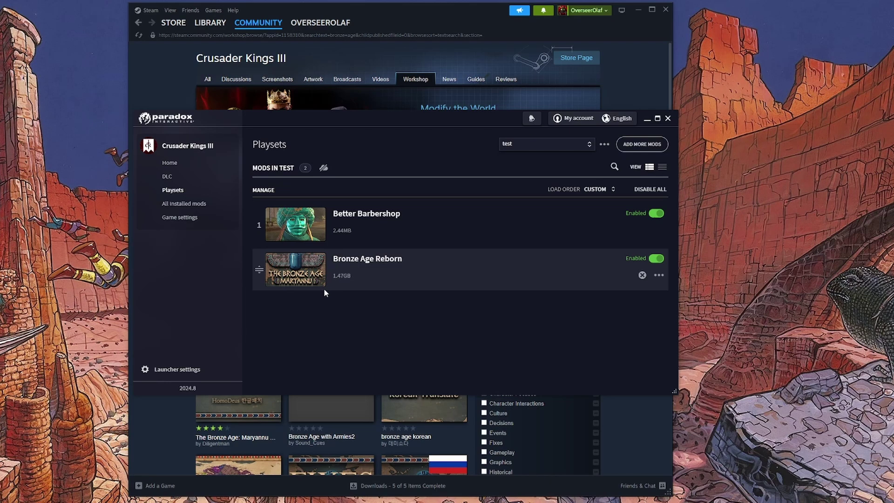
drag(259, 266, 315, 236)
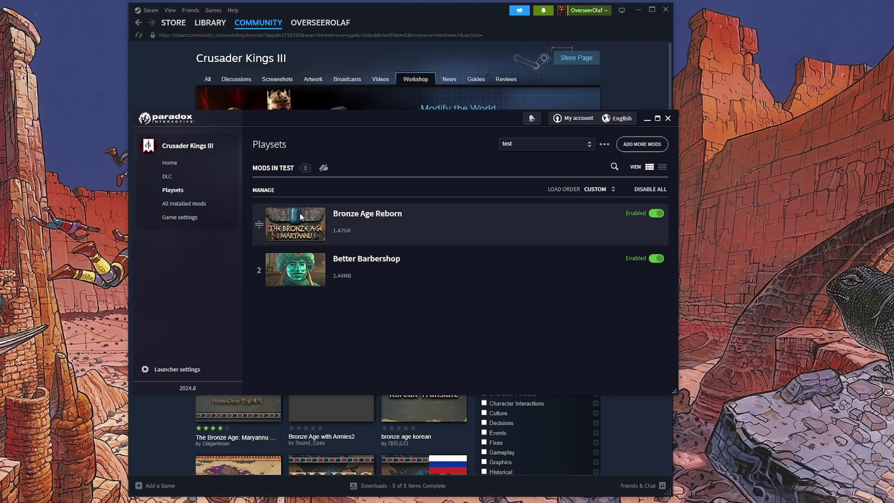
- Add the installed Community Flavor Pack mod to the test playset
click(604, 145)
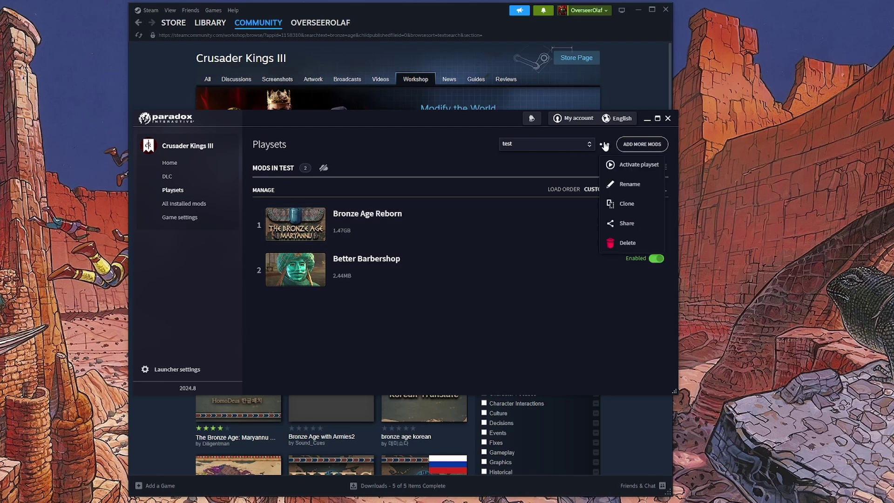
click(634, 141)
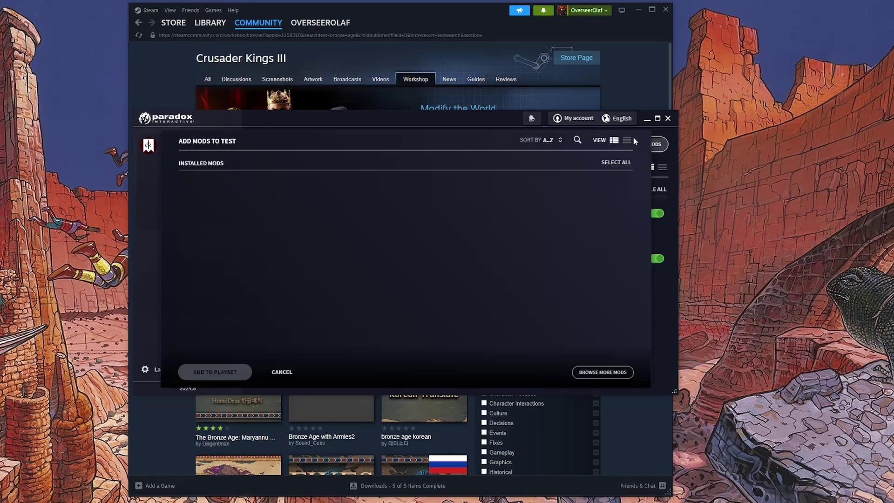
scroll(381, 252, down, 10)
scroll(381, 252, down, 5)
scroll(381, 252, up, 7)
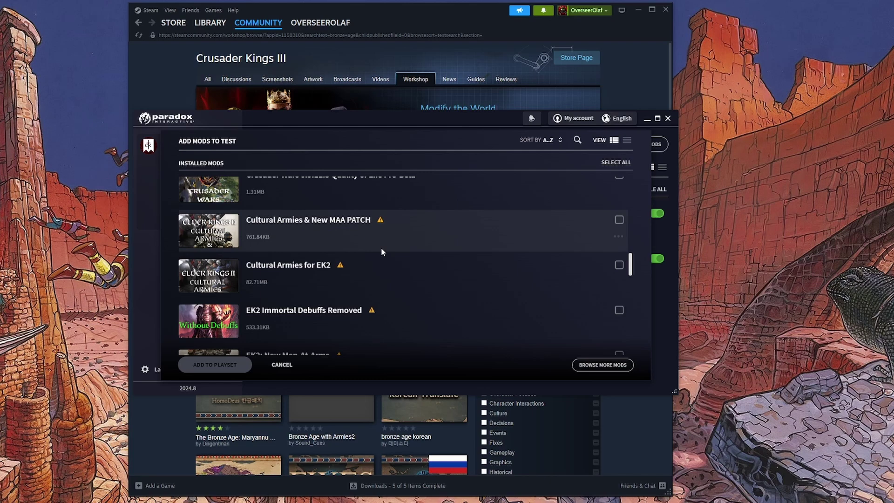
click(619, 212)
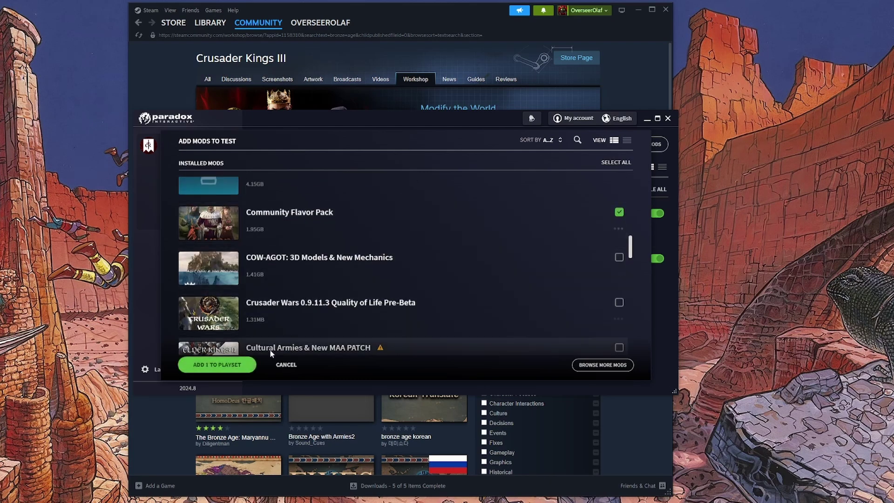
click(215, 365)
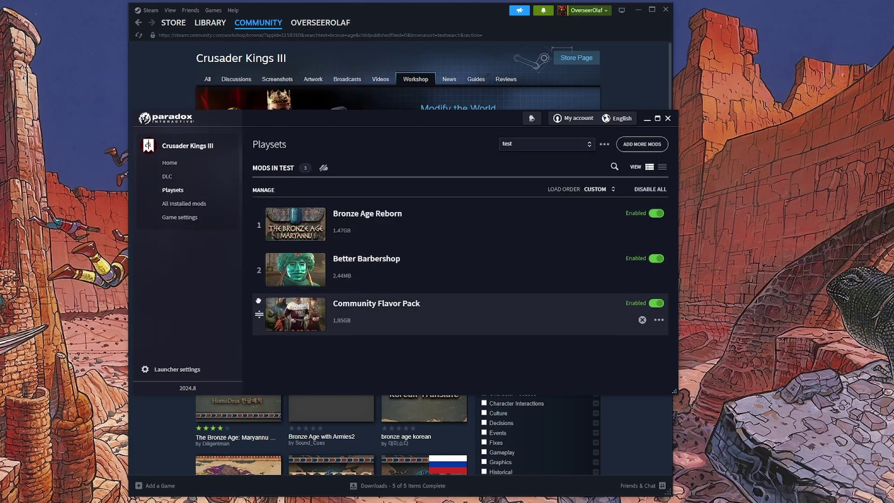
- Move Community Flavor Pack above Better Barbershop in the load order and back below it
drag(259, 315, 259, 270)
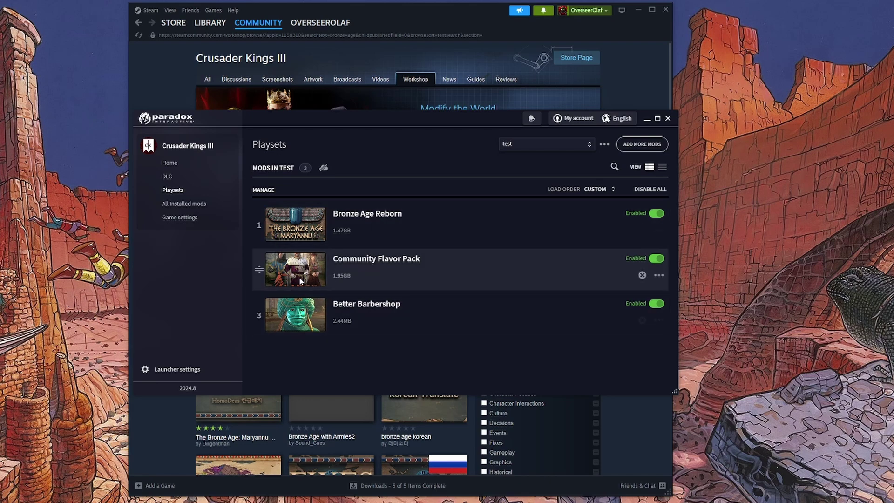
drag(259, 269, 259, 315)
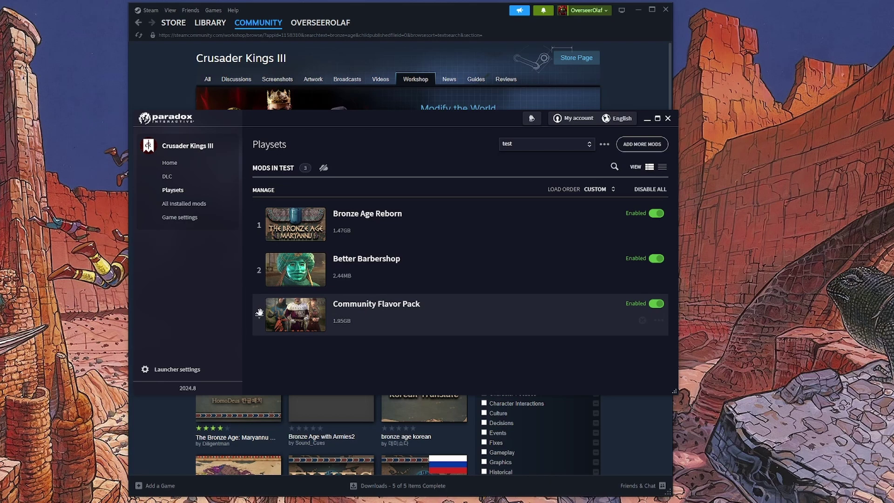
- Place Community Flavor Pack above Better Barbershop in the load order and launch the game with the test playset
drag(272, 321, 272, 272)
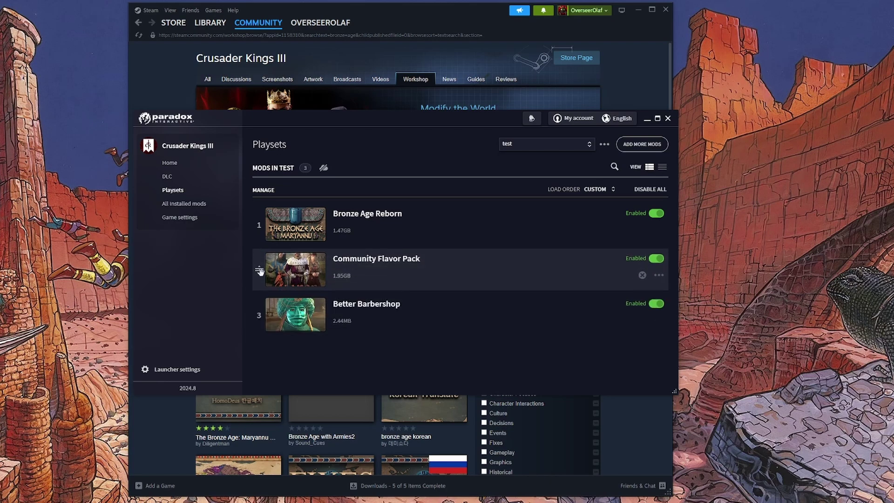
click(186, 167)
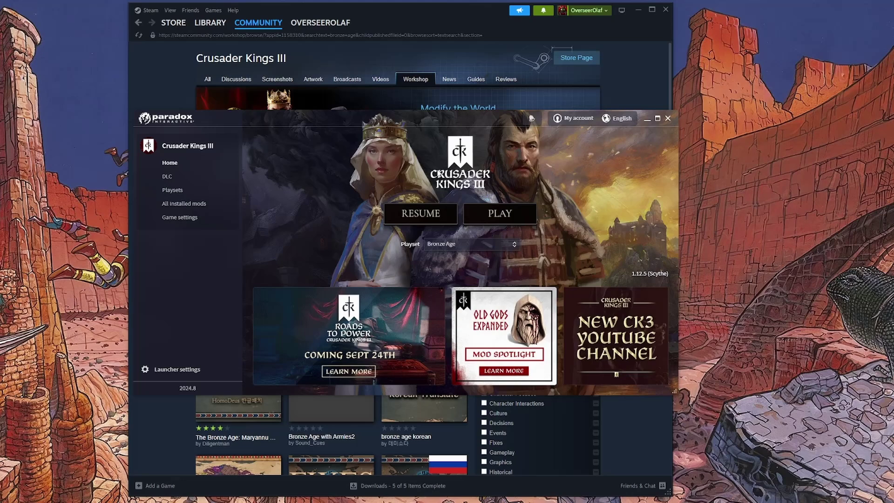
click(470, 244)
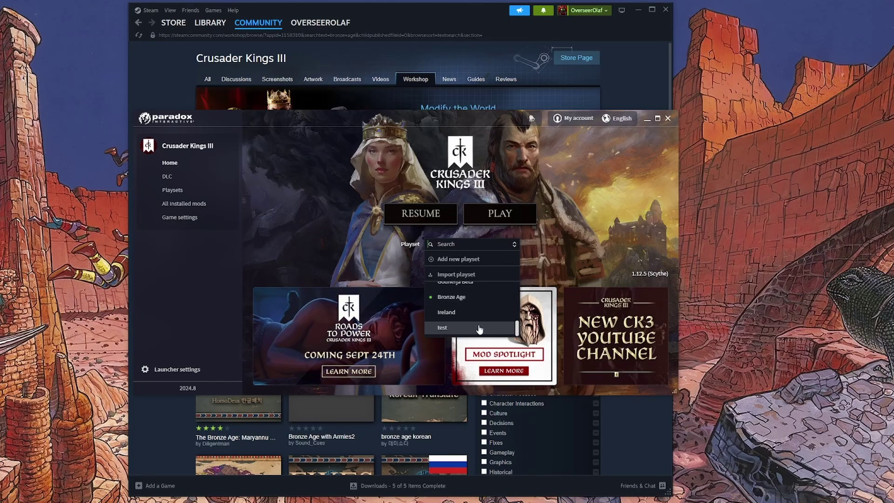
click(482, 326)
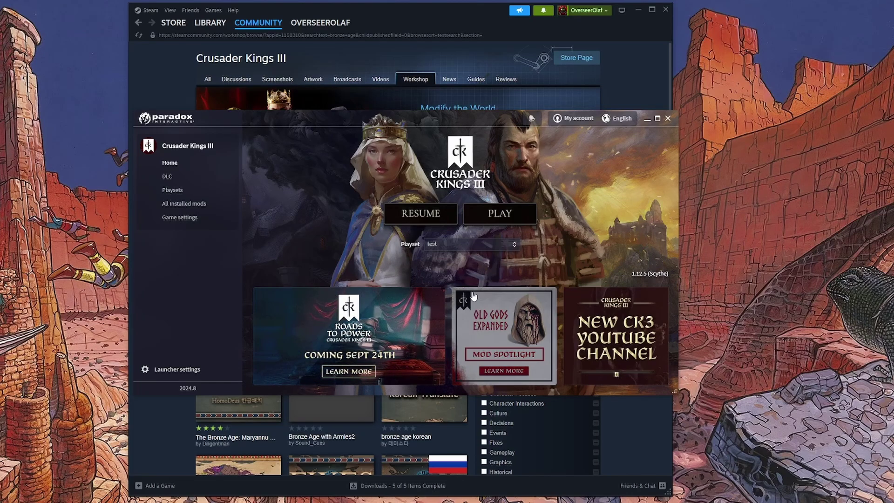
click(492, 212)
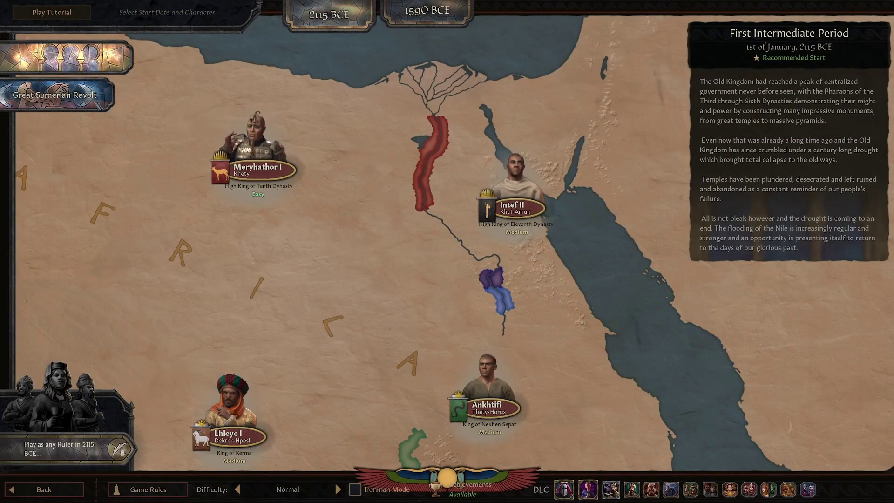
- Start a game from the Great Sumerian Revolt scenario and look over the realms around Sumer and the Lower Sea
click(54, 95)
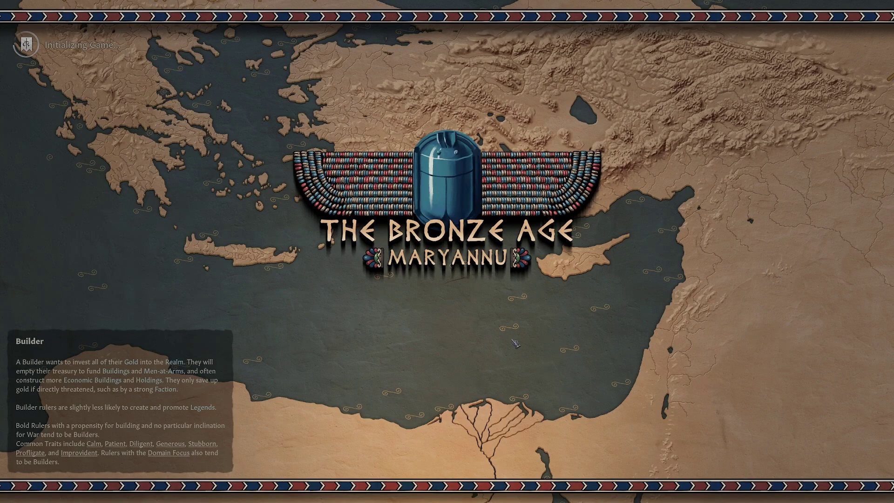
scroll(611, 298, down, 10)
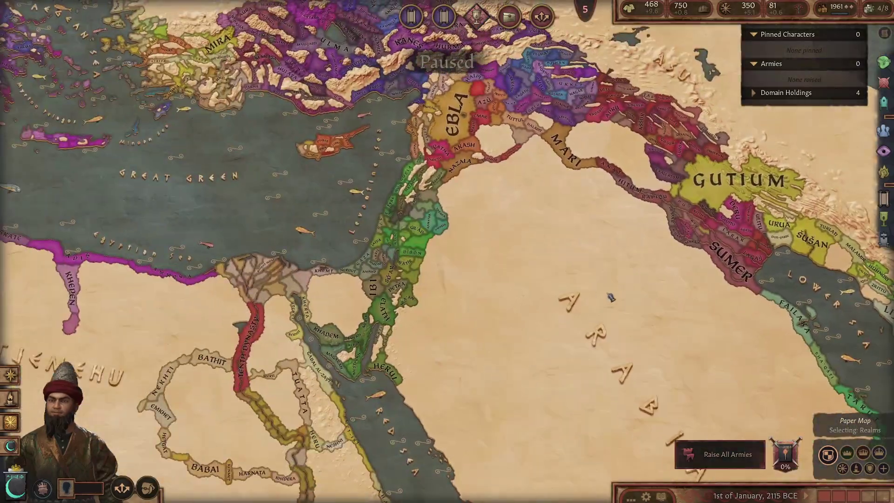
drag(611, 298, 420, 316)
scroll(839, 233, down, 5)
scroll(405, 311, up, 4)
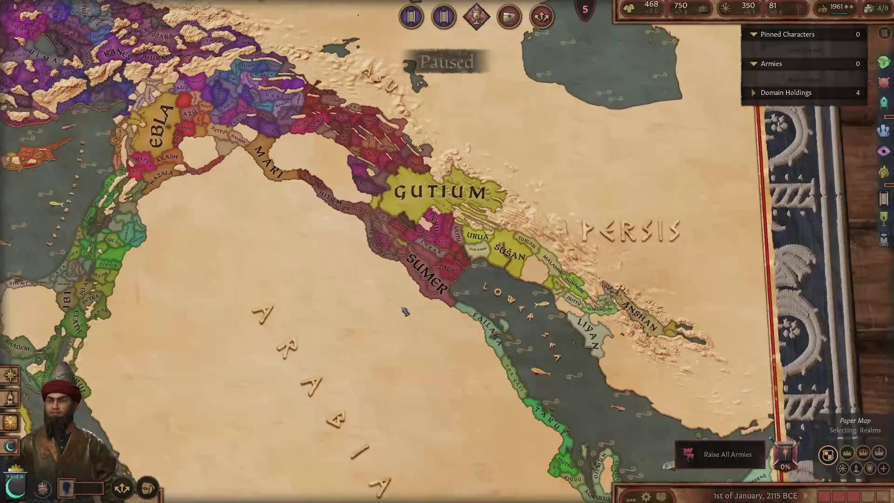
scroll(406, 311, up, 3)
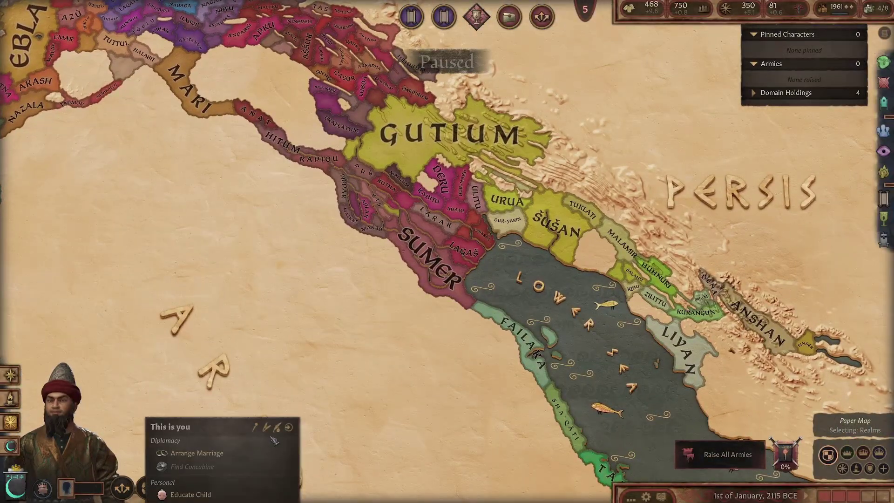
- Open the player character's appearance editor and preview poses such as Bonfire without applying one
click(276, 428)
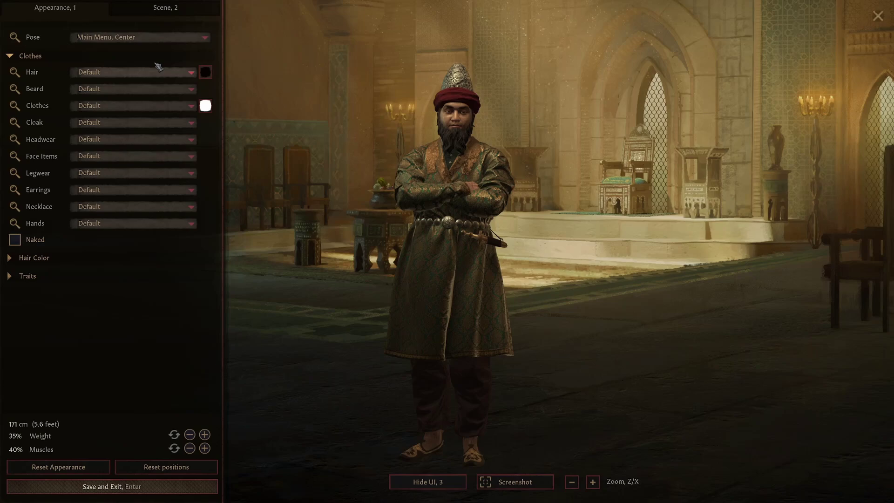
click(168, 38)
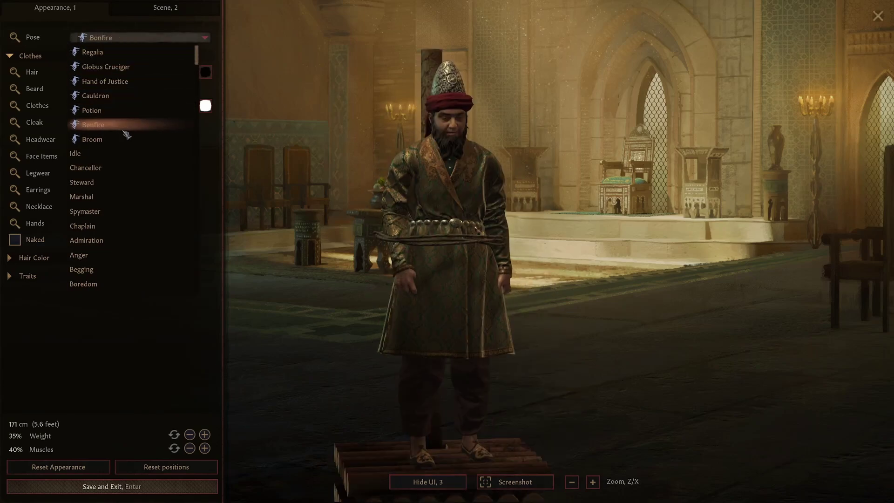
click(151, 339)
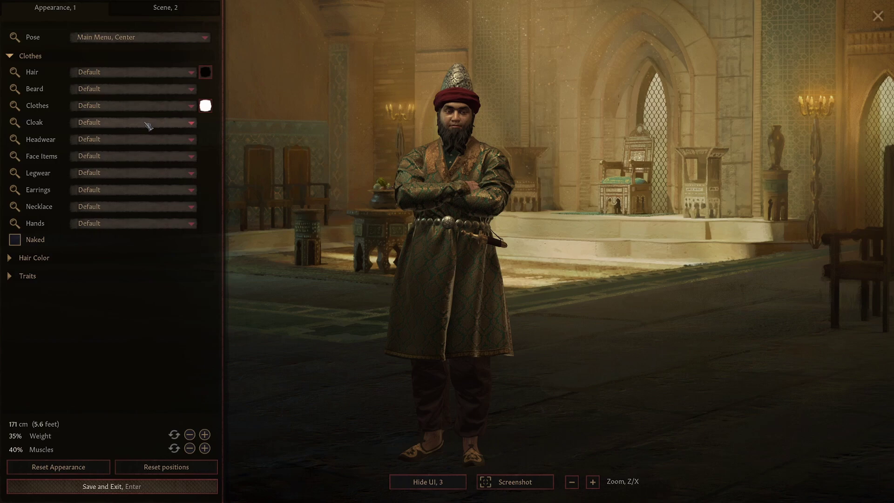
- Preview the character's clothing options, from the Carolingian armors to the Indian and African outfits, without choosing one
click(150, 107)
scroll(184, 189, down, 10)
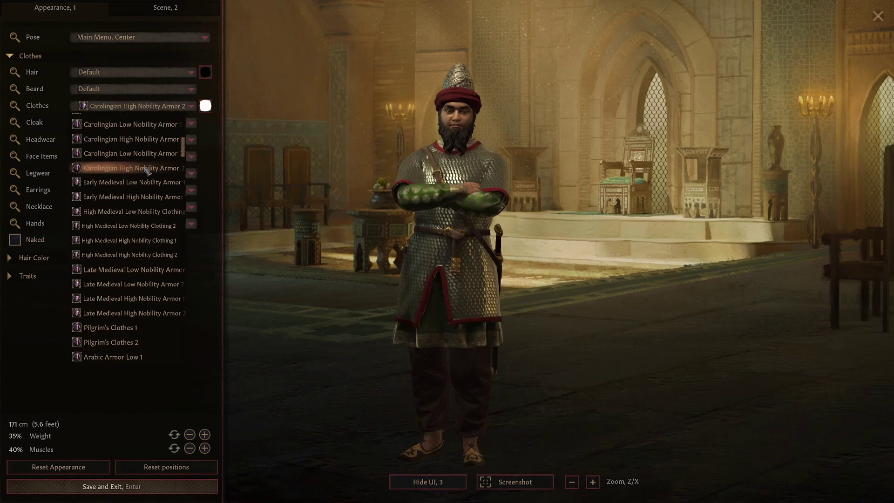
scroll(185, 191, down, 10)
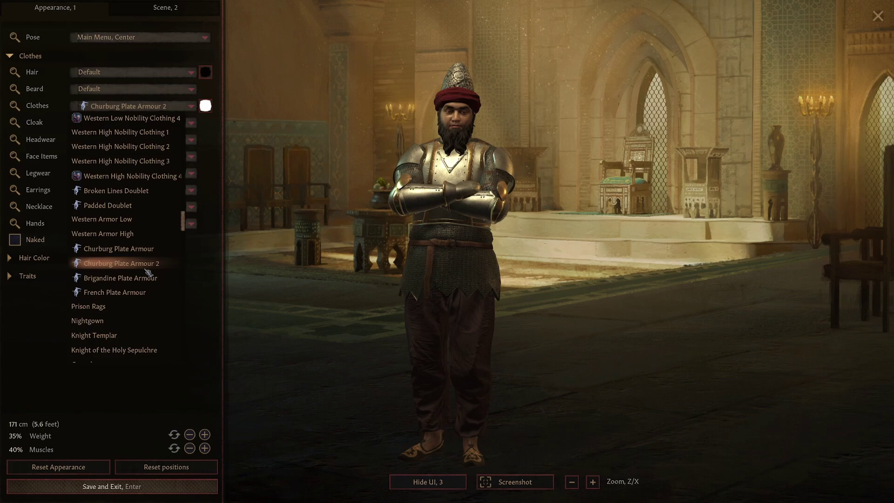
scroll(149, 294, down, 2)
scroll(148, 298, down, 1)
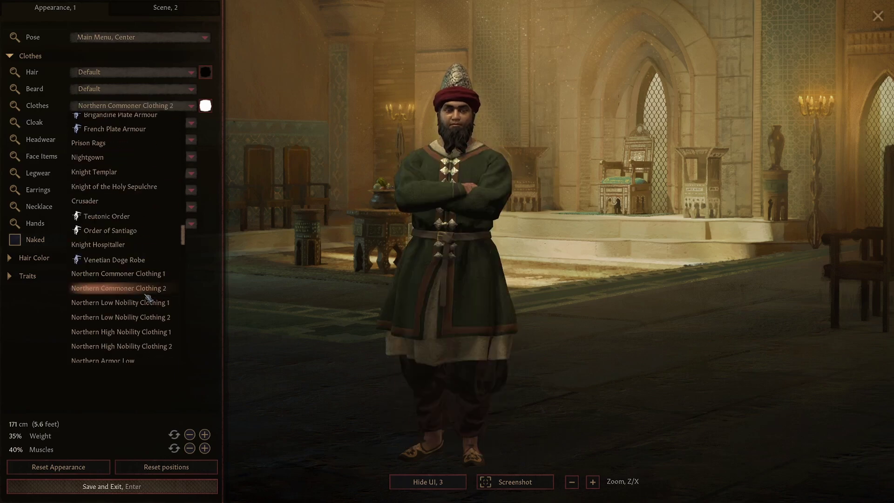
scroll(145, 289, down, 10)
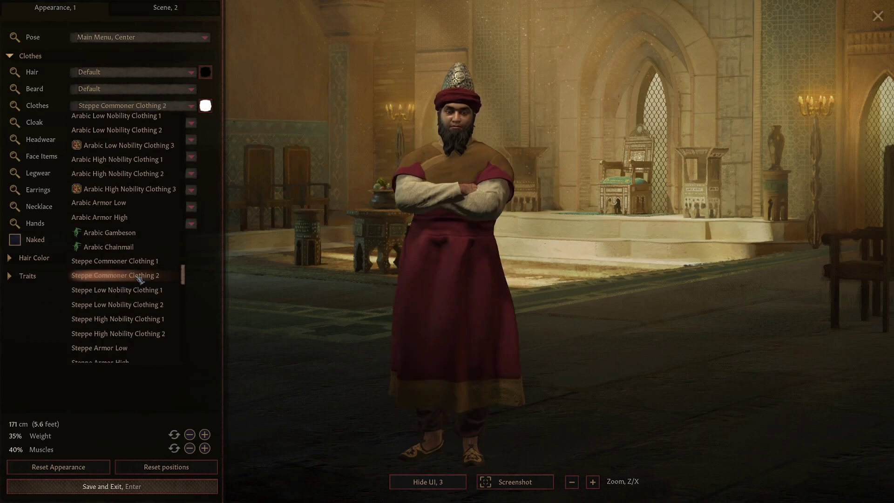
scroll(135, 240, down, 6)
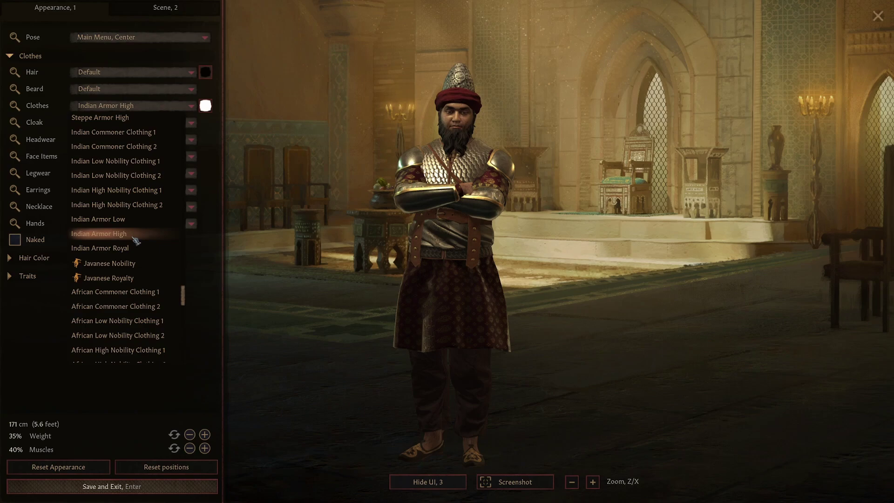
scroll(136, 240, down, 3)
click(38, 325)
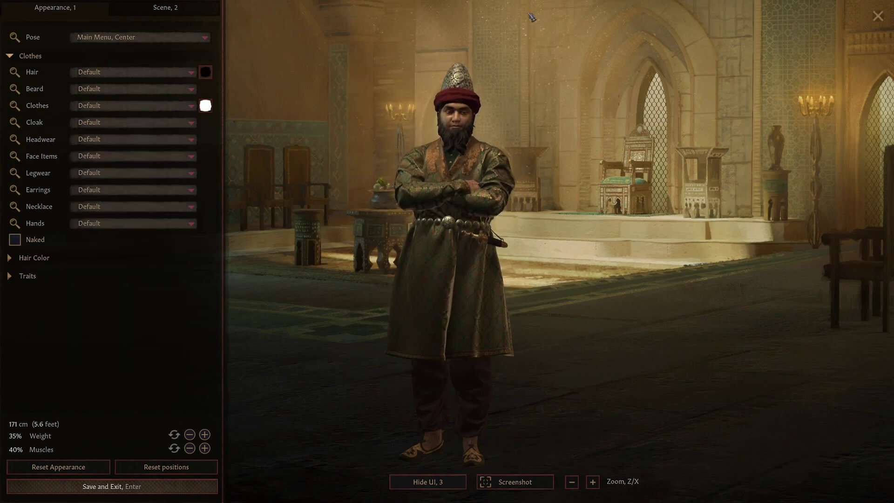
- Try the plain green and black backgrounds in the character's scene settings and switch them off again
click(196, 7)
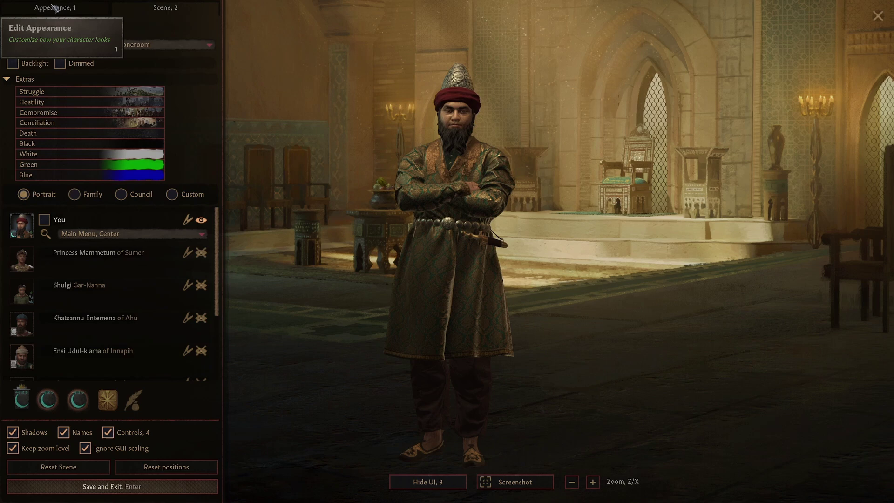
click(119, 169)
click(122, 165)
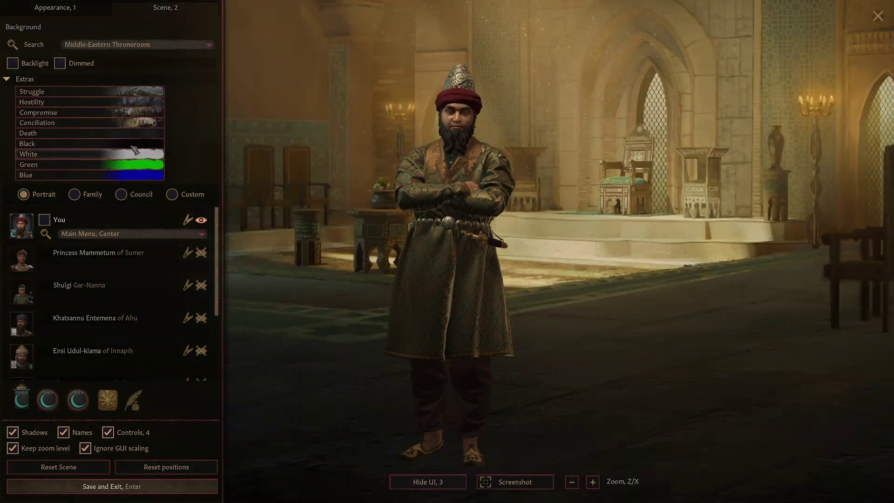
click(137, 145)
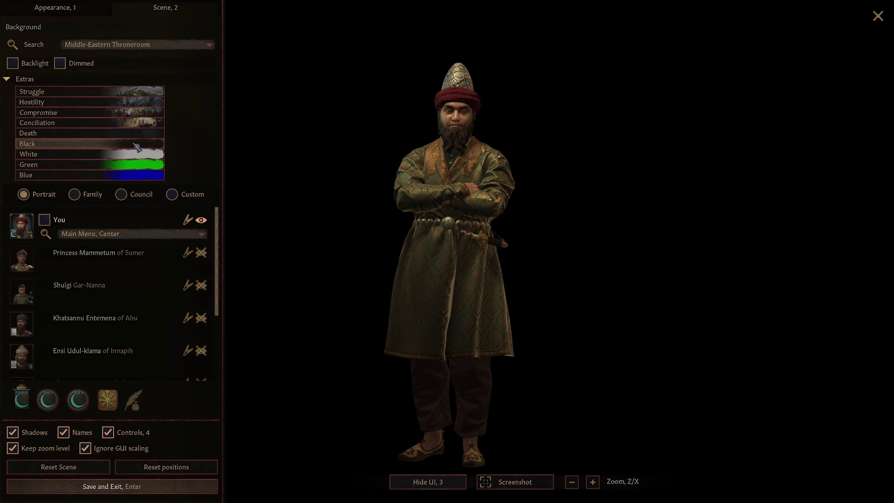
click(137, 146)
- Preview the background scenes, such as Tribal Throneroom and Farmlands, Travel, and close the list without choosing one
click(138, 44)
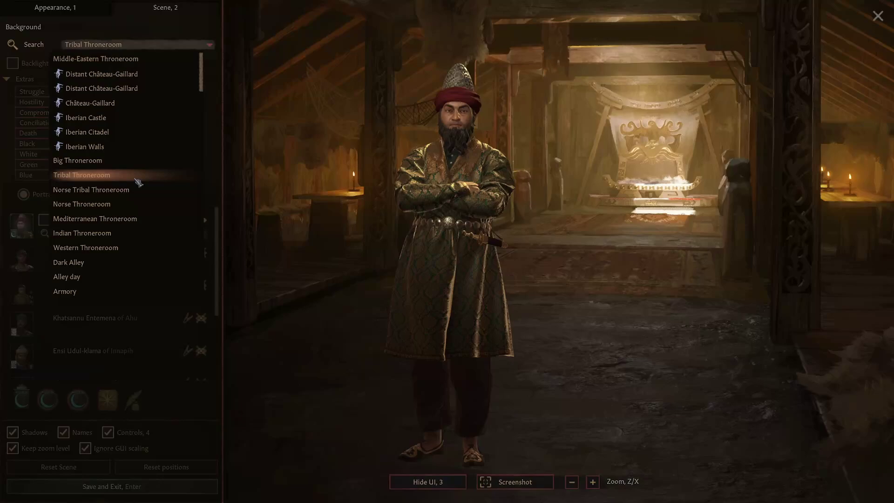
scroll(138, 181, down, 4)
scroll(138, 182, down, 12)
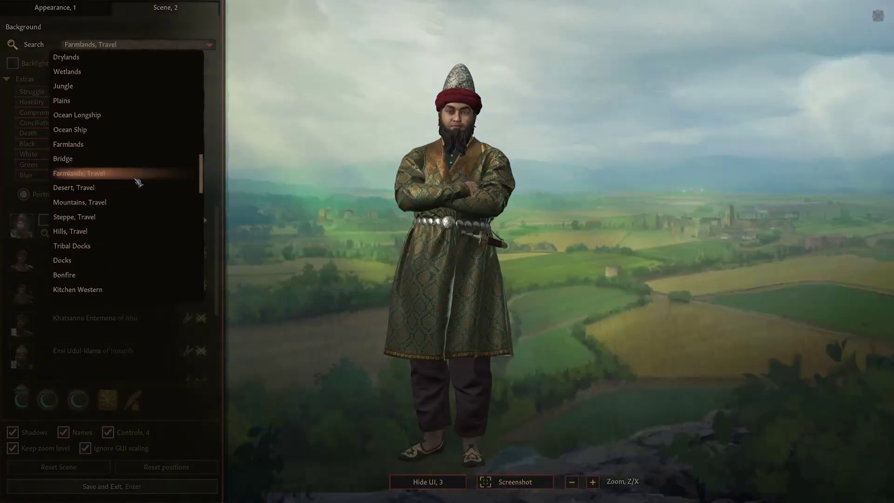
scroll(139, 182, down, 3)
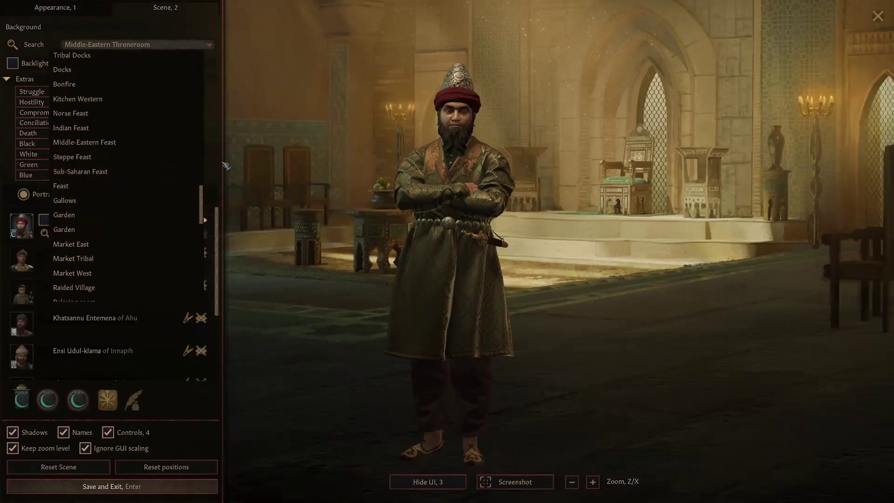
click(222, 162)
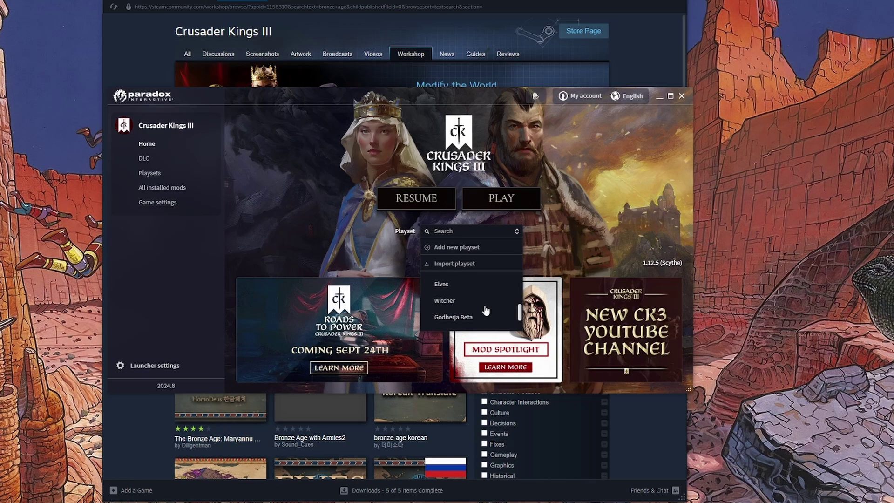
- Reselect the test playset in the launcher, show its mod list and bring up its additional options
scroll(480, 313, down, 2)
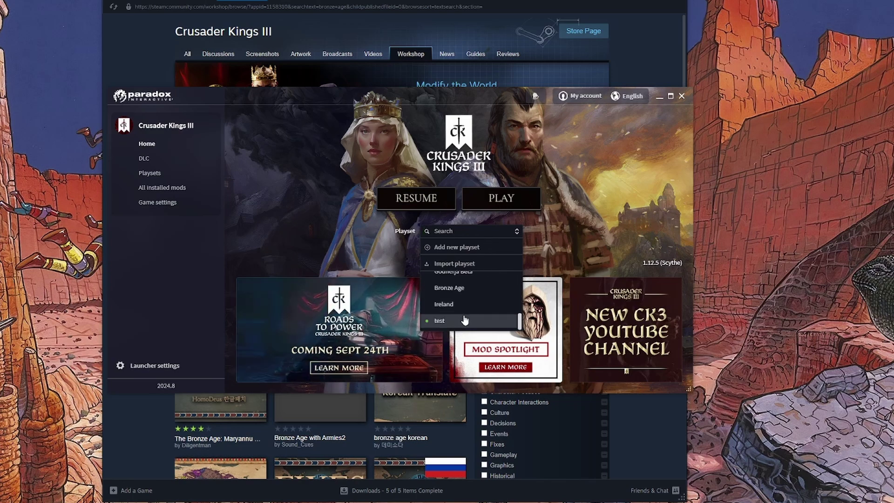
click(464, 320)
click(172, 173)
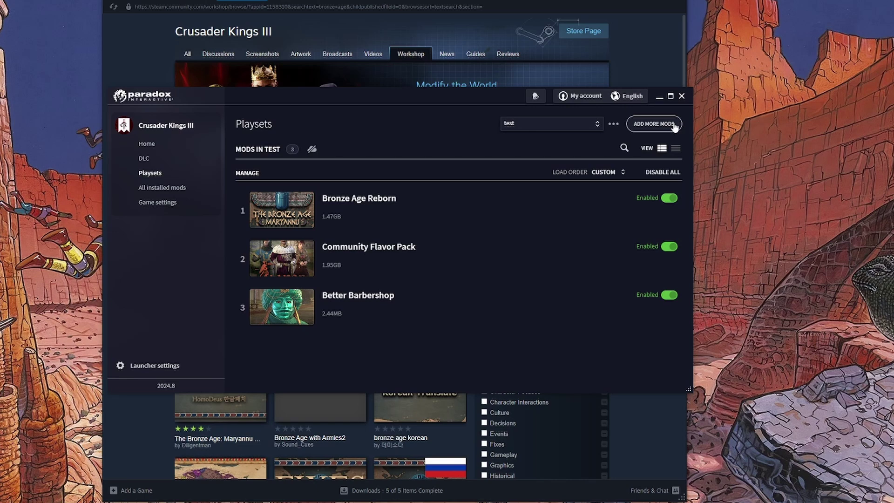
click(614, 124)
click(629, 230)
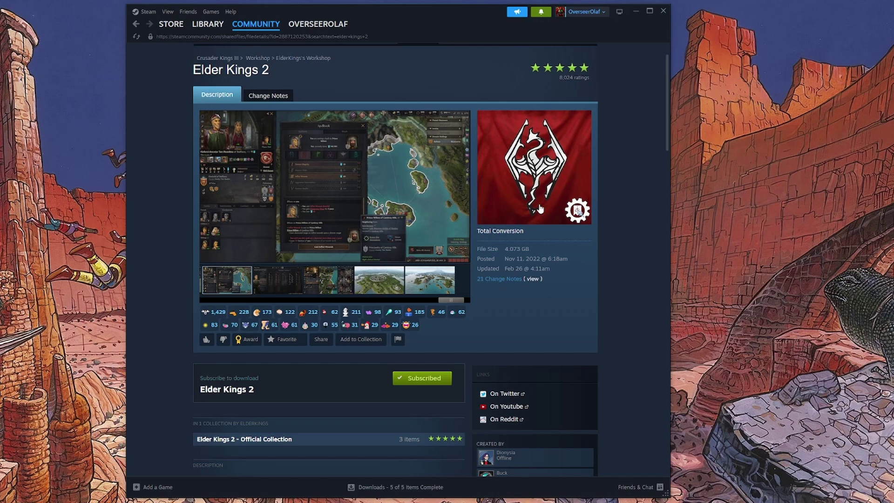
- Check the Elder Kings 2 Workshop page in Steam for its supported game version and DLC requirements
scroll(560, 310, down, 3)
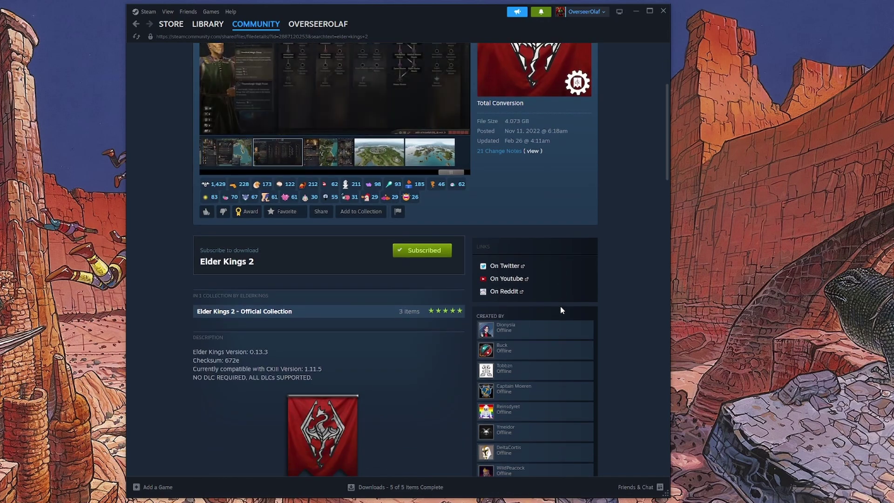
scroll(330, 298, down, 2)
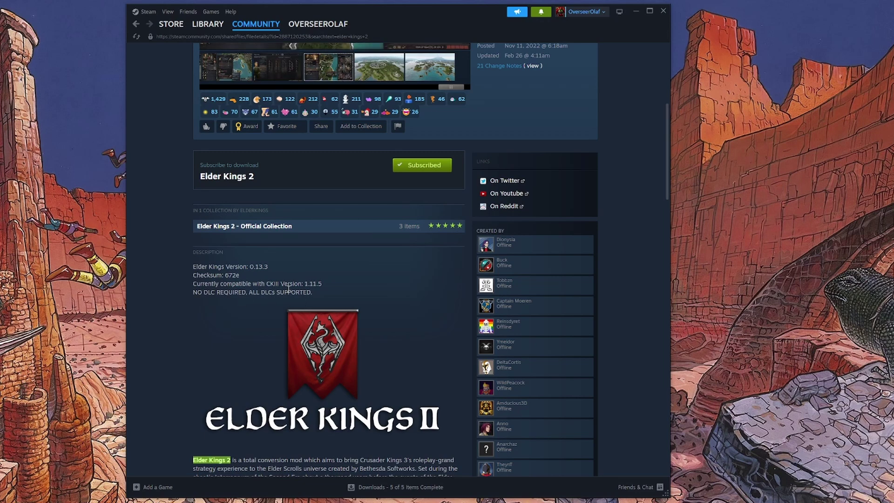
scroll(417, 292, up, 6)
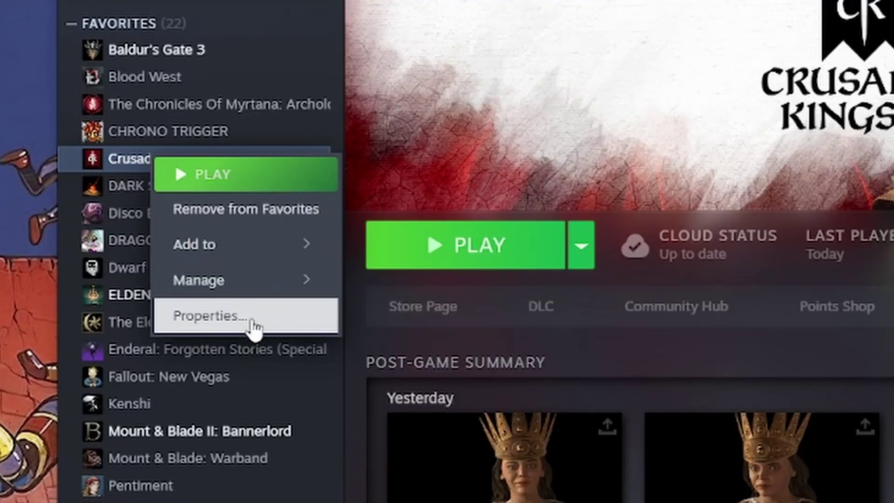
- Open the Steam properties of Crusader Kings III and enter -debug_mode as its launch option
click(254, 326)
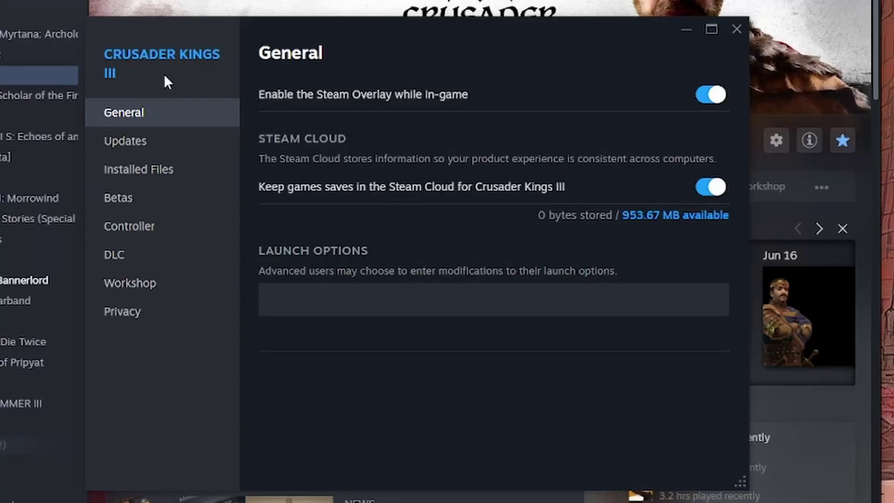
click(354, 291)
click(354, 291)
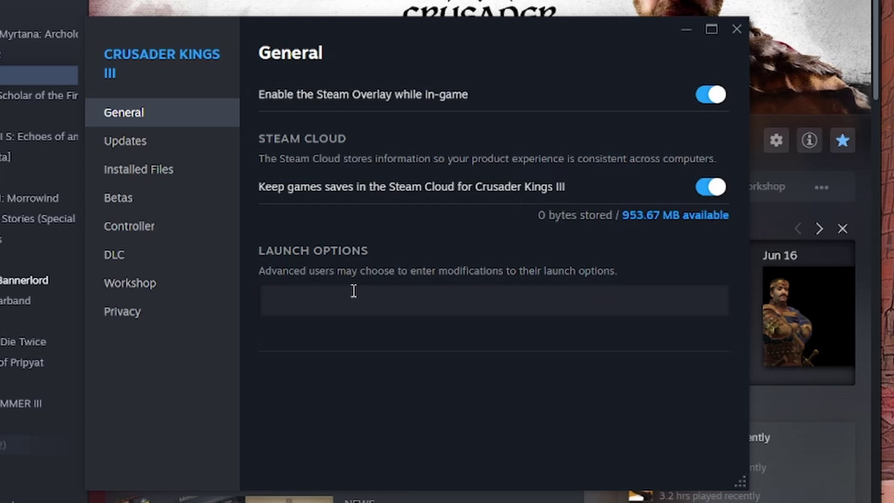
text(-debug_mode)
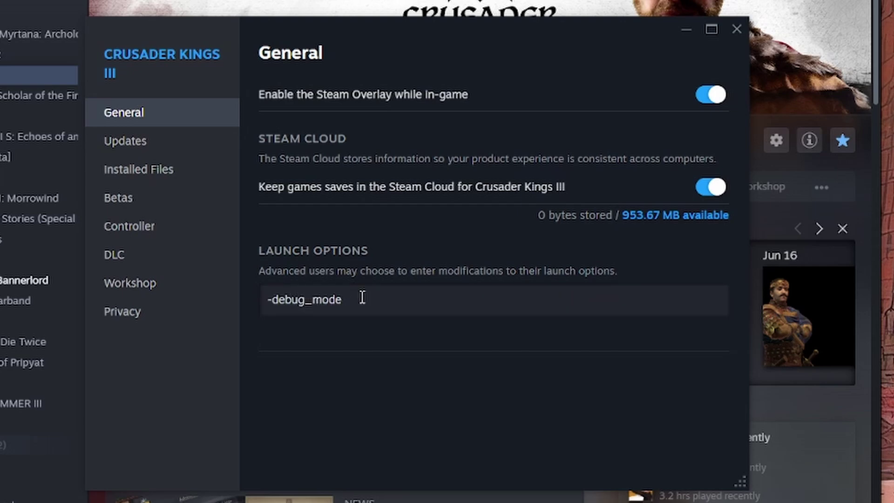
drag(362, 297, 180, 299)
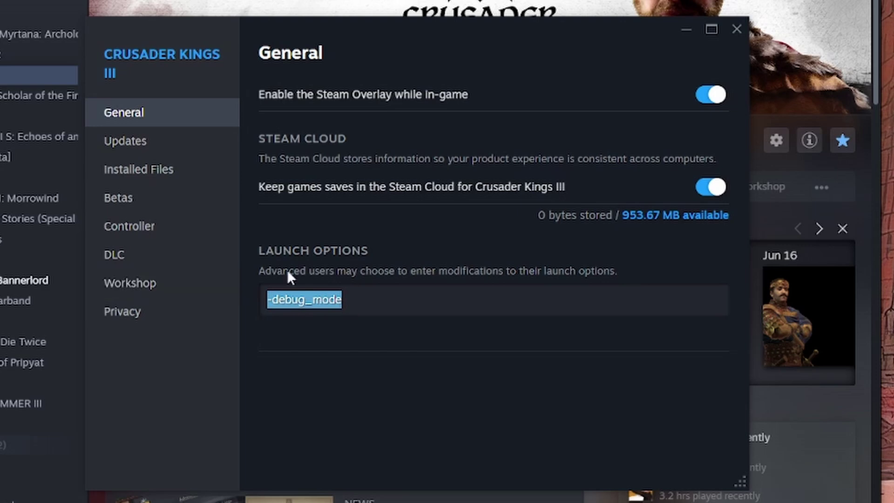
- Clear the Crusader Kings III launch option and look through the old game versions offered under Beta Participation without choosing one
key(BackSpace)
click(206, 199)
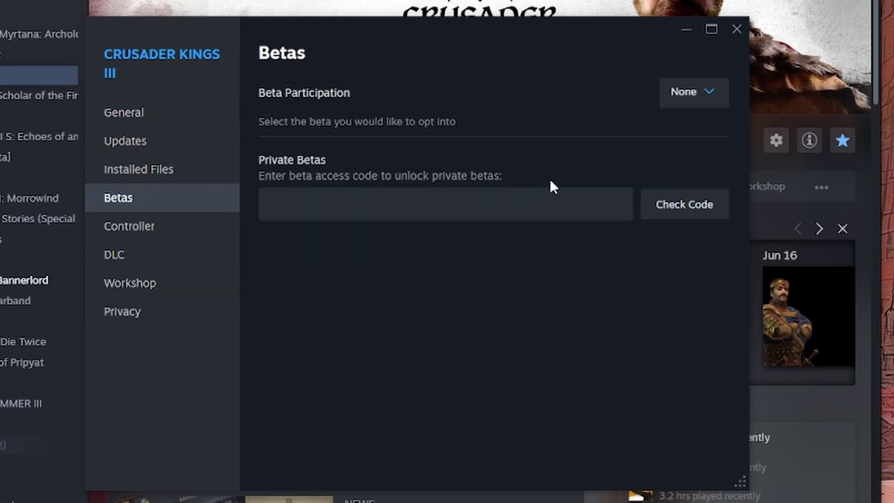
click(694, 101)
scroll(637, 209, down, 3)
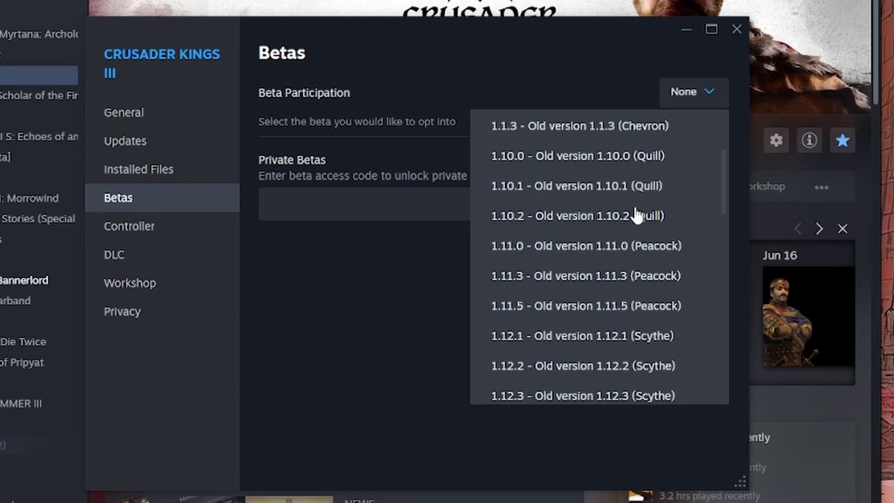
scroll(637, 215, down, 3)
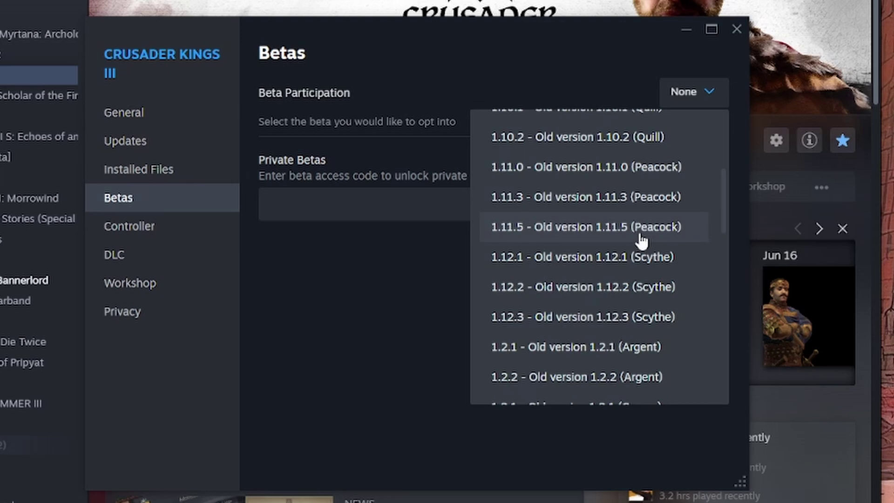
scroll(643, 225, down, 8)
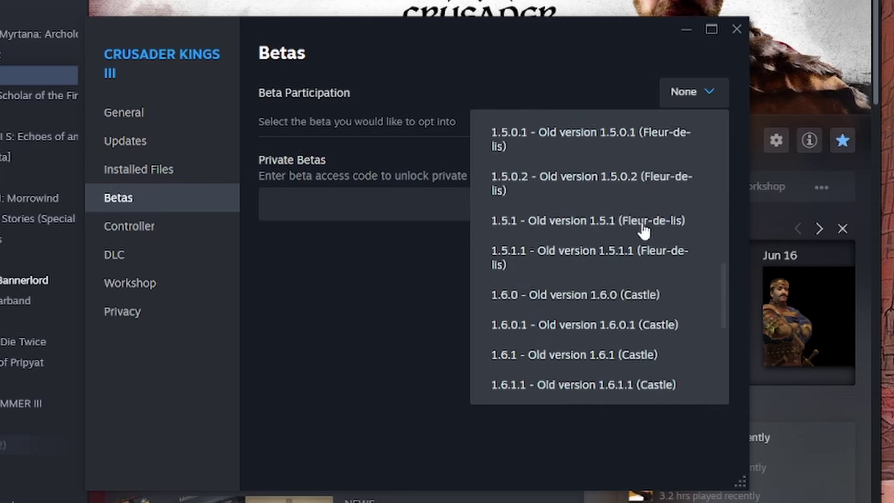
scroll(644, 230, down, 6)
scroll(645, 232, up, 8)
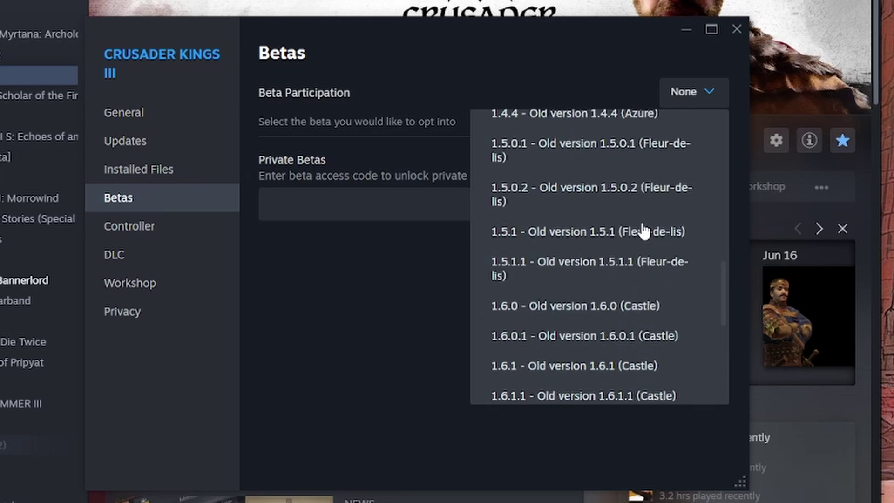
scroll(643, 231, up, 10)
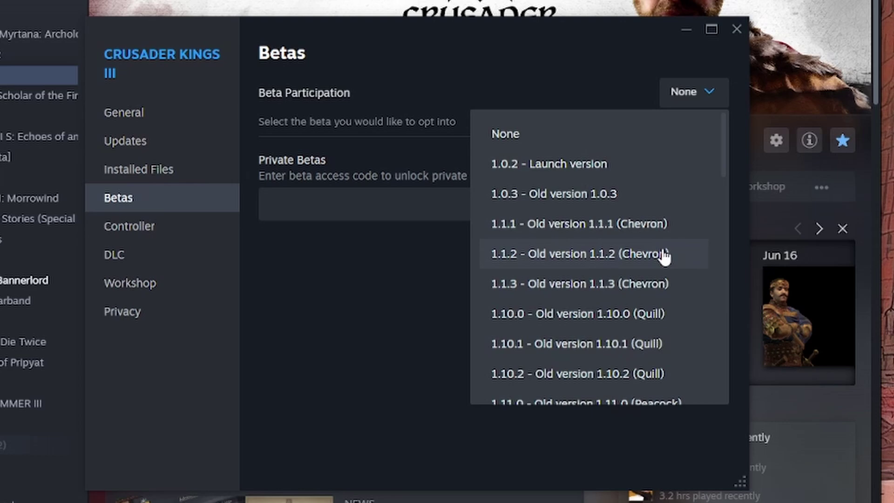
scroll(664, 255, down, 10)
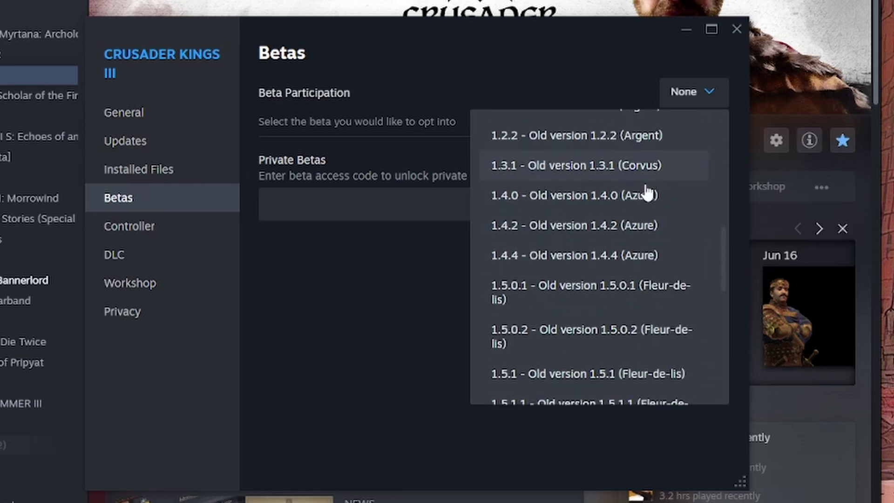
scroll(648, 193, down, 7)
scroll(645, 223, up, 8)
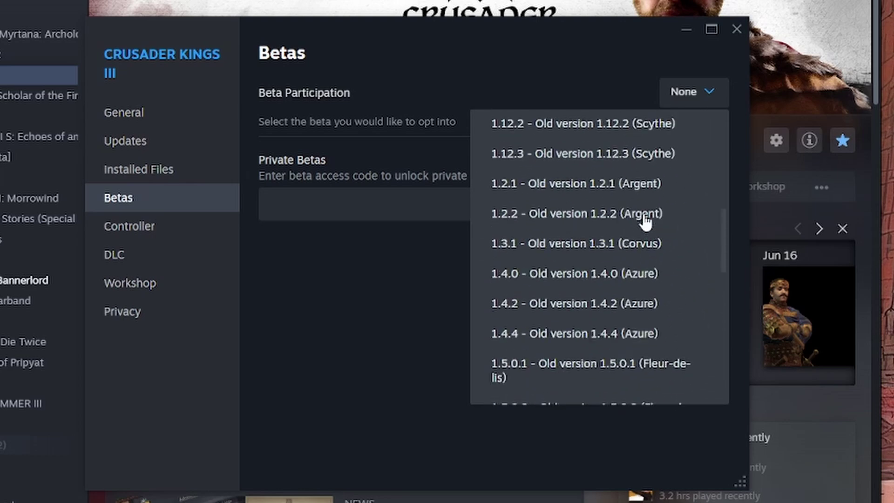
scroll(645, 223, up, 10)
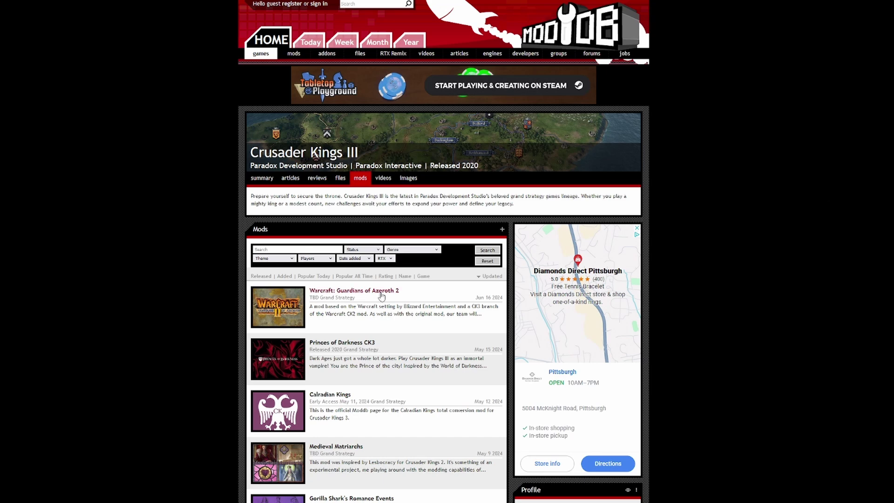
- Open the Princes of Darkness CK3 page on ModDB and check its description for game version and DLC compatibility
click(366, 343)
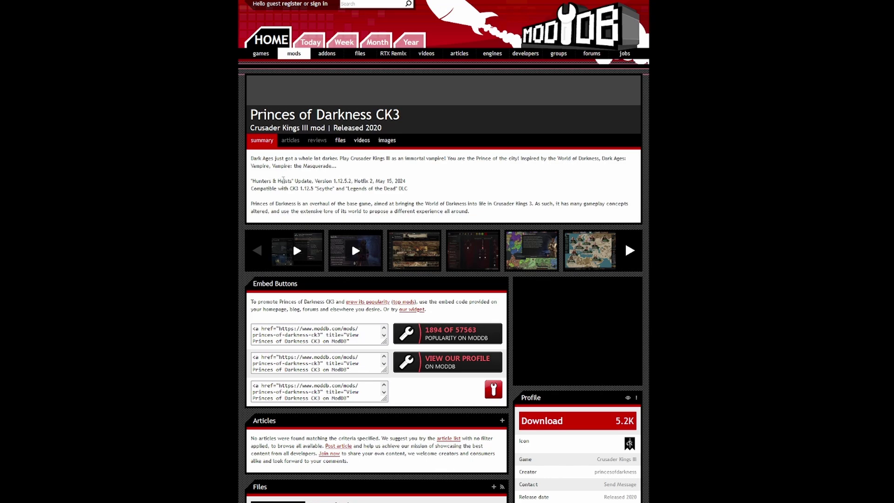
scroll(367, 161, down, 5)
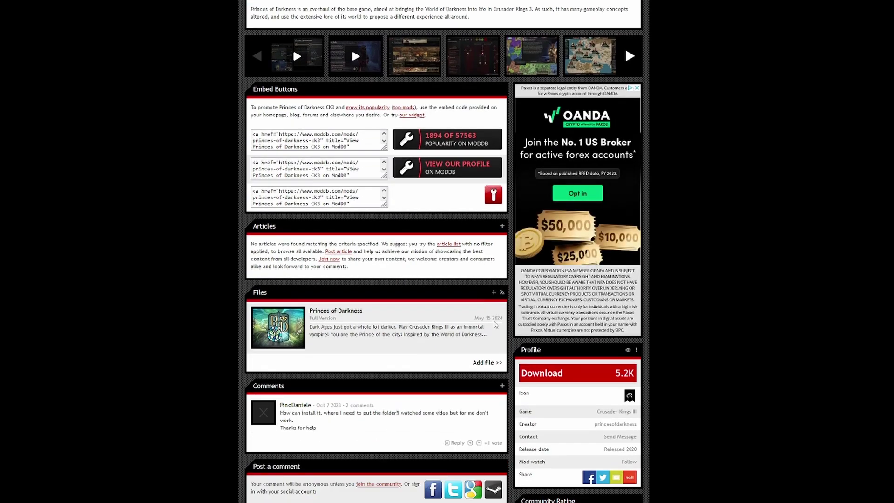
scroll(497, 327, up, 4)
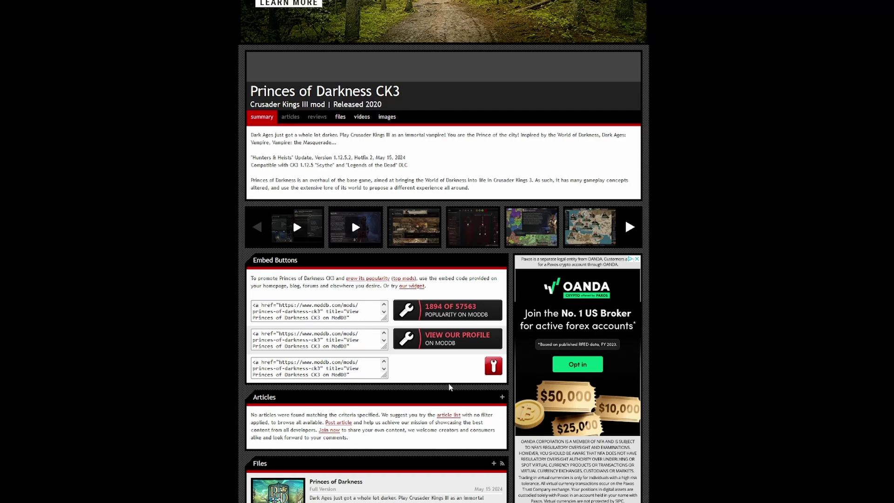
scroll(452, 385, down, 3)
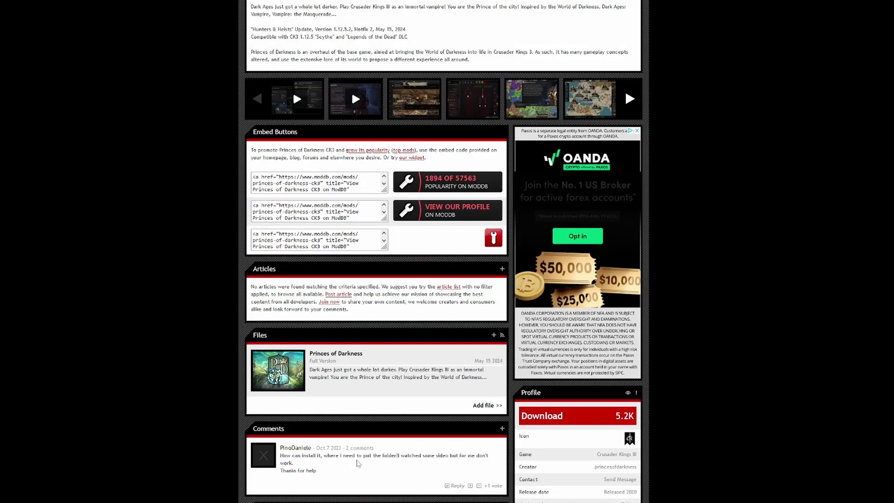
scroll(403, 456, up, 3)
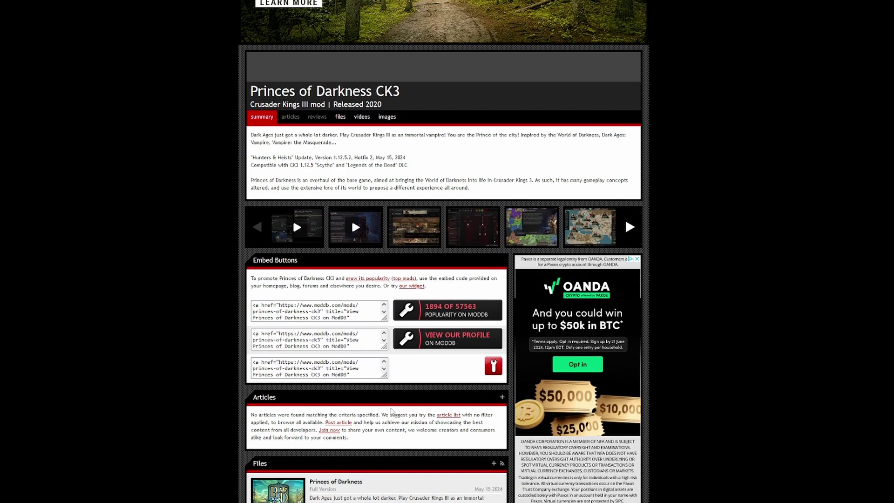
- Open the full-version Princes of Darkness file from the mod's file listing and review its download details and description
click(344, 119)
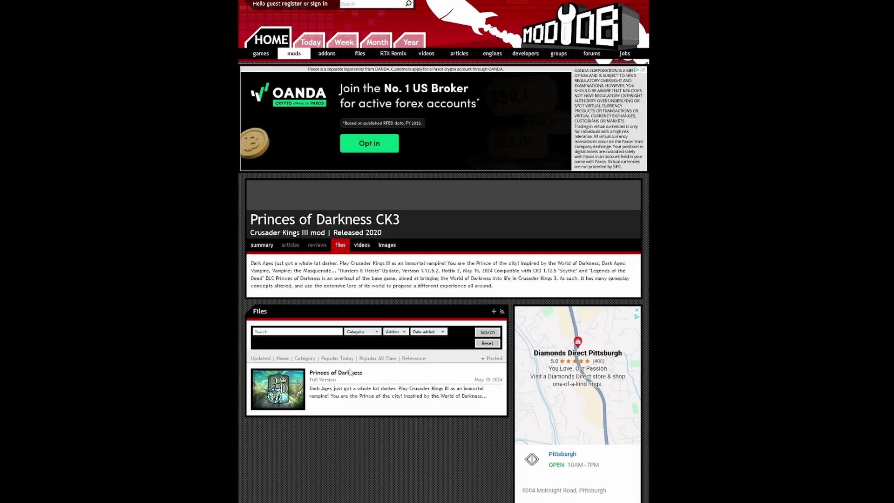
click(351, 376)
scroll(373, 354, down, 5)
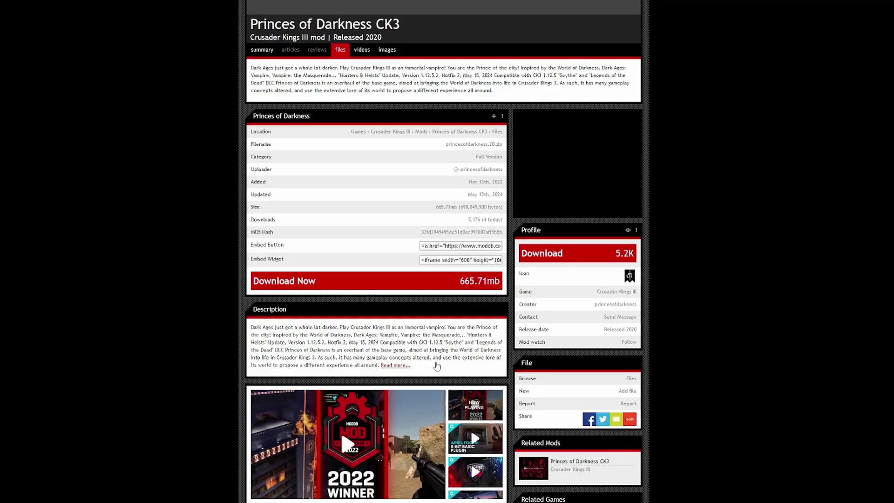
scroll(384, 336, down, 2)
scroll(384, 334, up, 3)
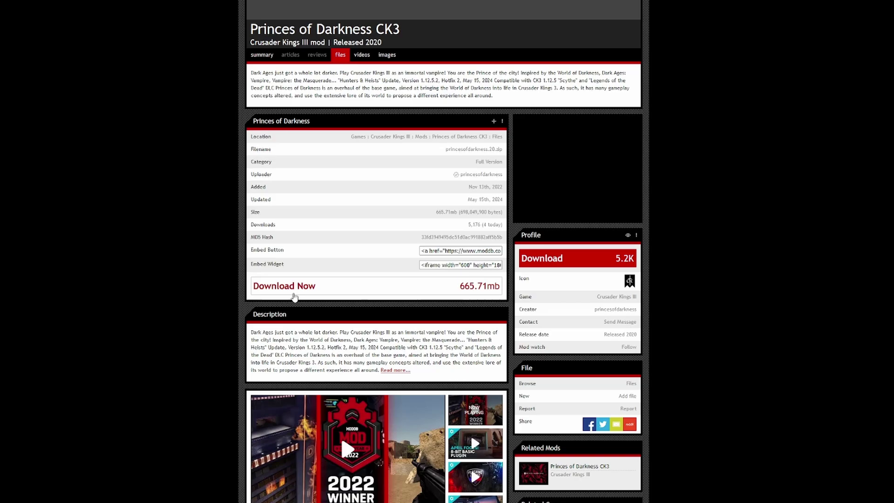
scroll(294, 298, down, 7)
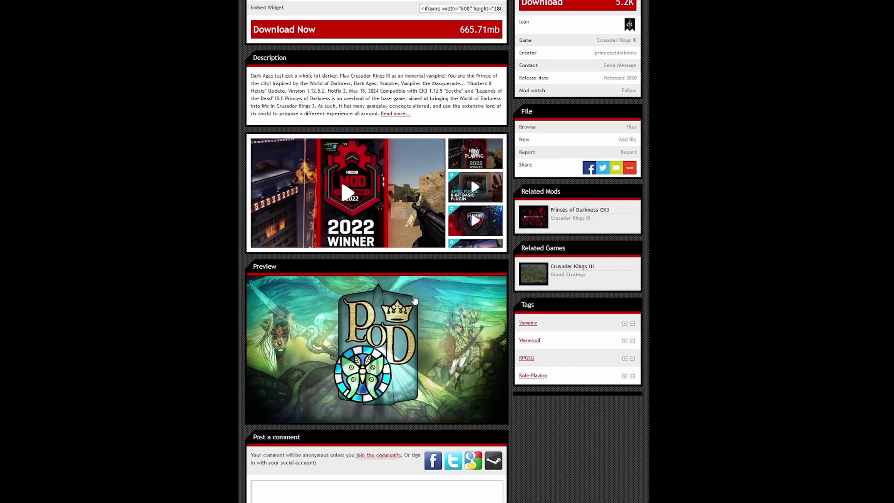
scroll(415, 300, up, 10)
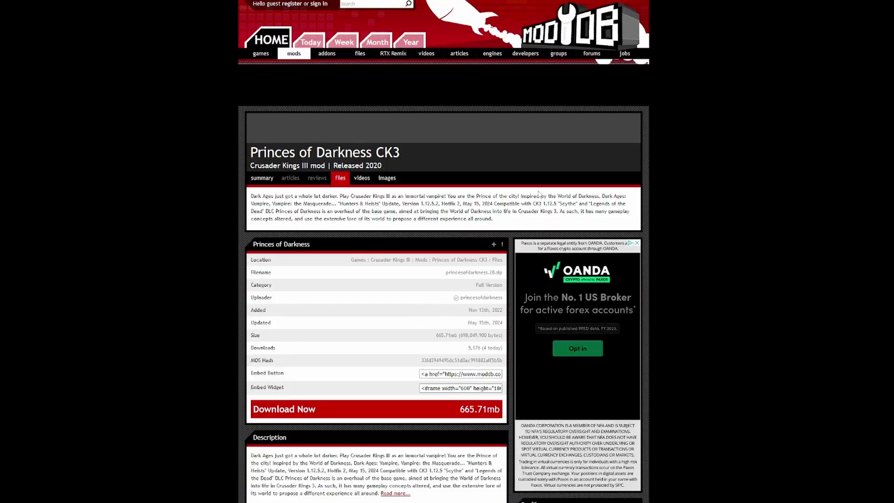
scroll(316, 281, down, 3)
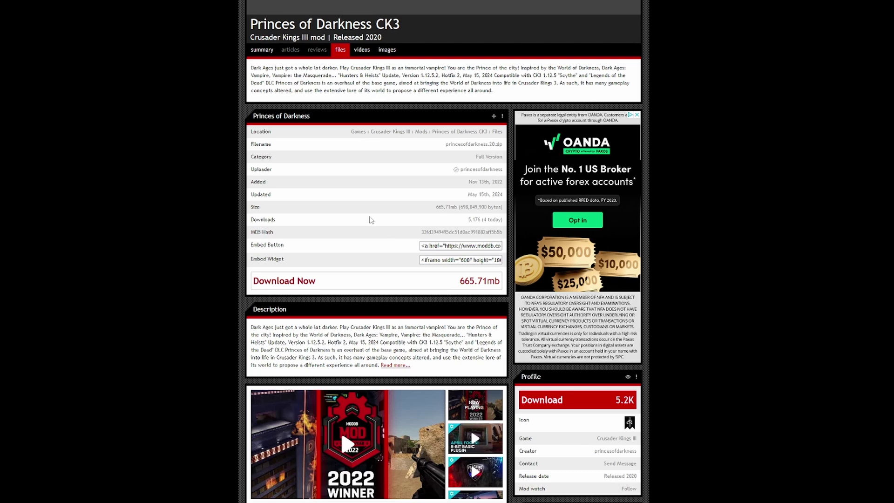
- Download princesofdarkness.20.zip from ModDB and cancel the duplicate download
click(316, 281)
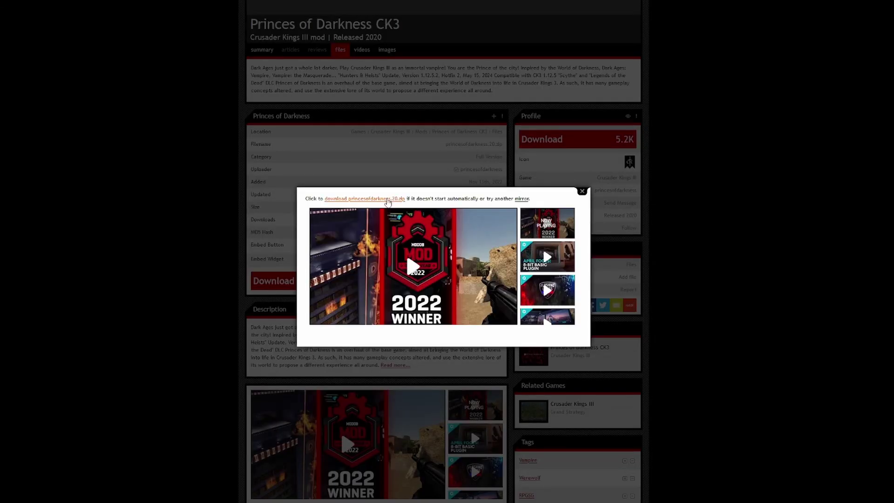
click(388, 199)
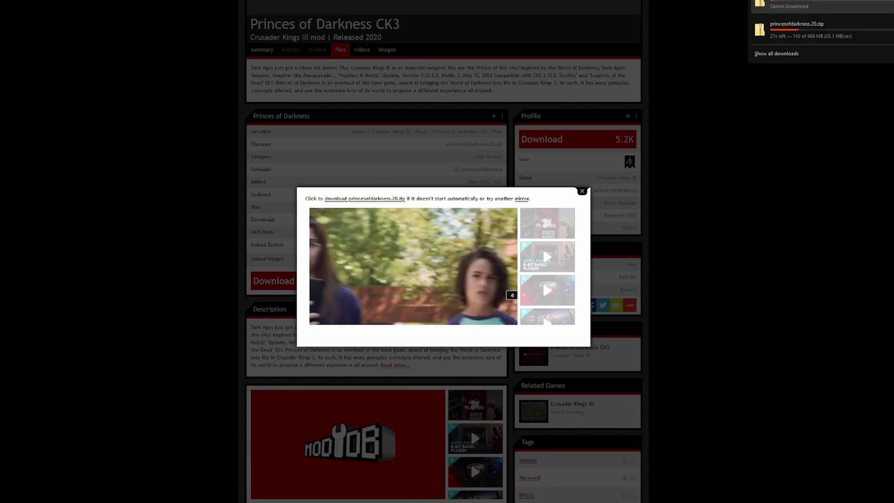
click(876, 5)
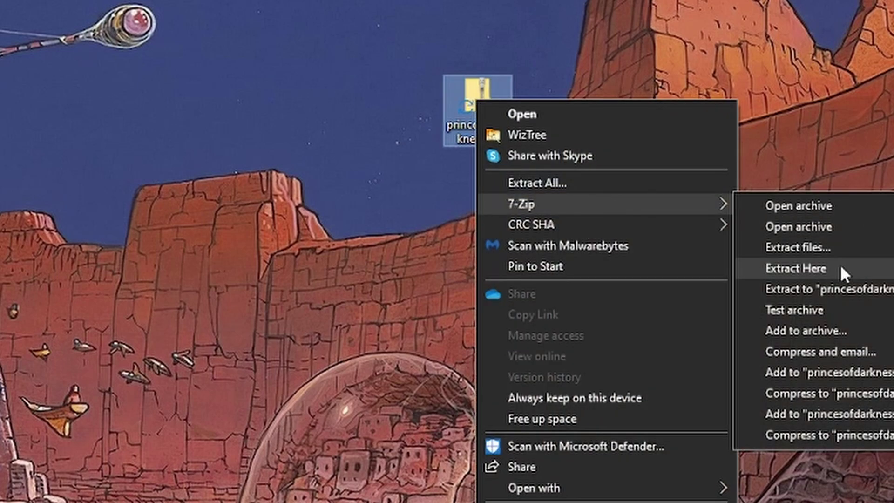
- Extract the downloaded princesofdarkness archive directly onto the desktop with 7-Zip
click(842, 268)
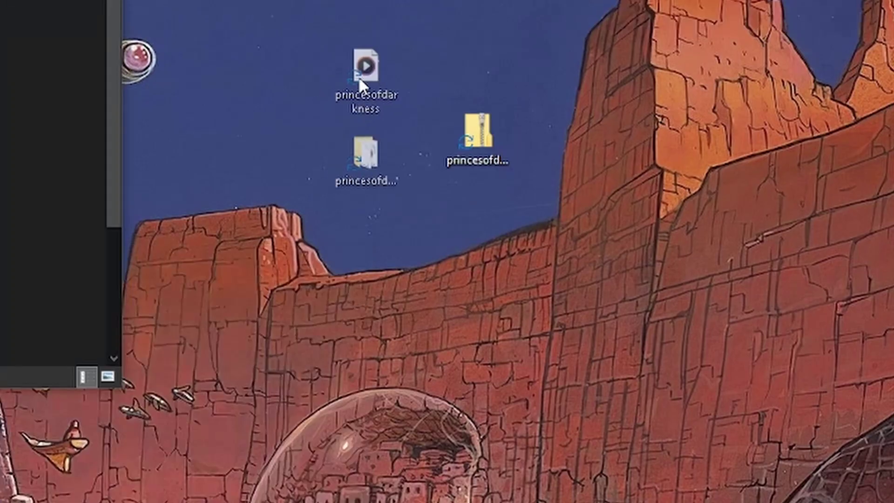
drag(359, 77, 361, 75)
- Create a desktop folder named test and move the extracted princesofdarkness folder and MOD file into it
right_click(468, 26)
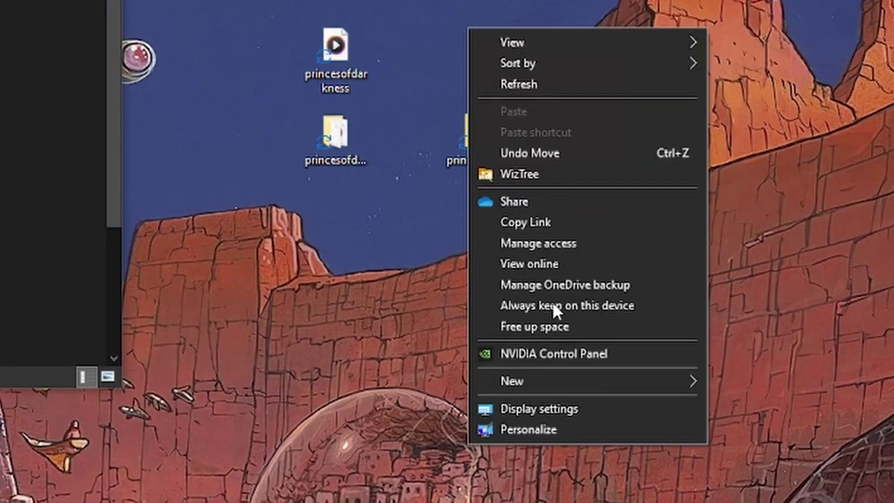
mouse_move(552, 377)
click(751, 372)
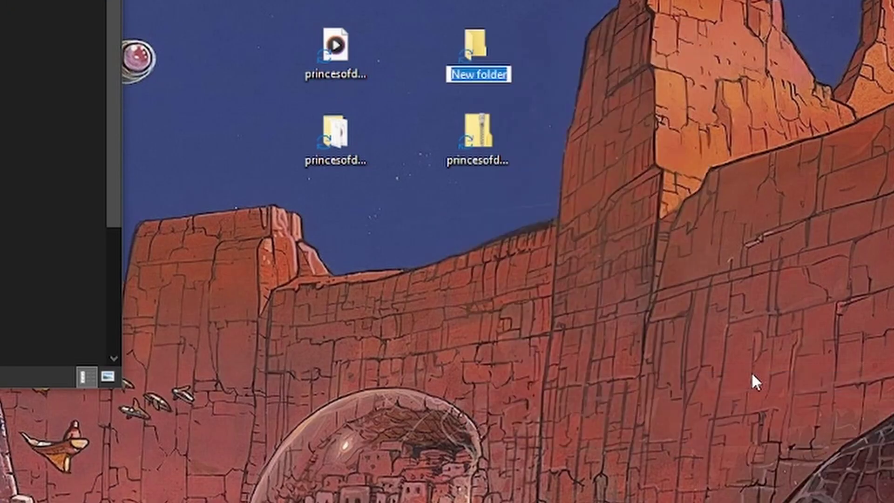
text(test)
key(Return)
drag(387, 0, 286, 167)
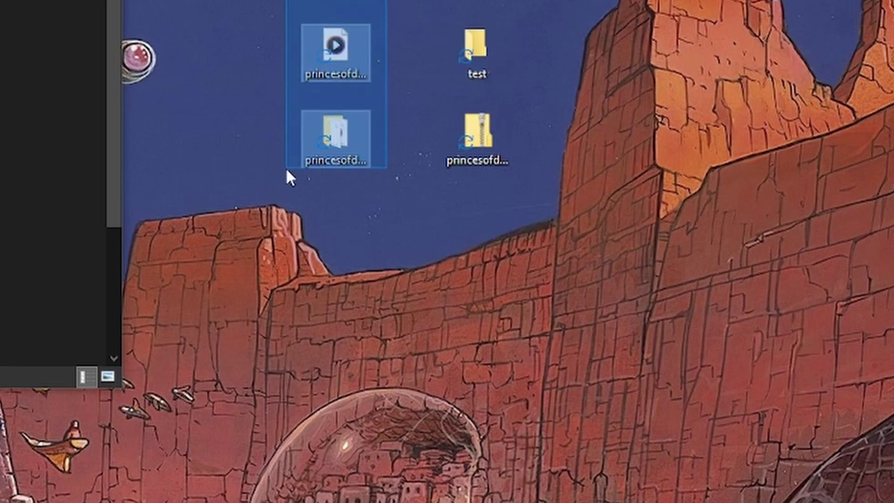
drag(335, 135, 472, 59)
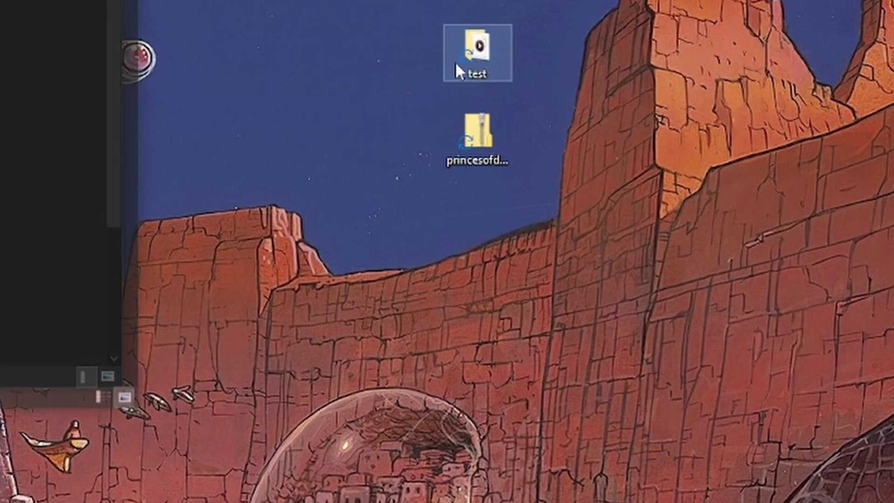
- Open the test folder and move the princesofdarkness folder and MOD file into the Crusader Kings III mod folder
double_click(458, 70)
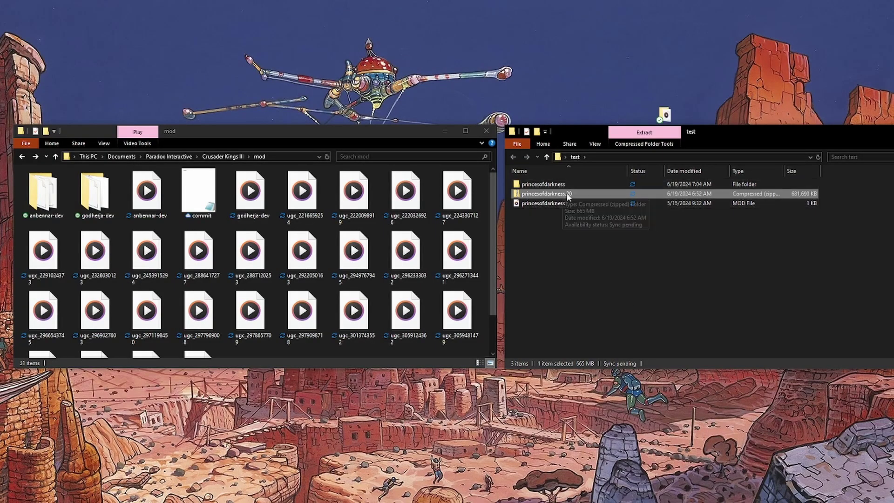
click(556, 205)
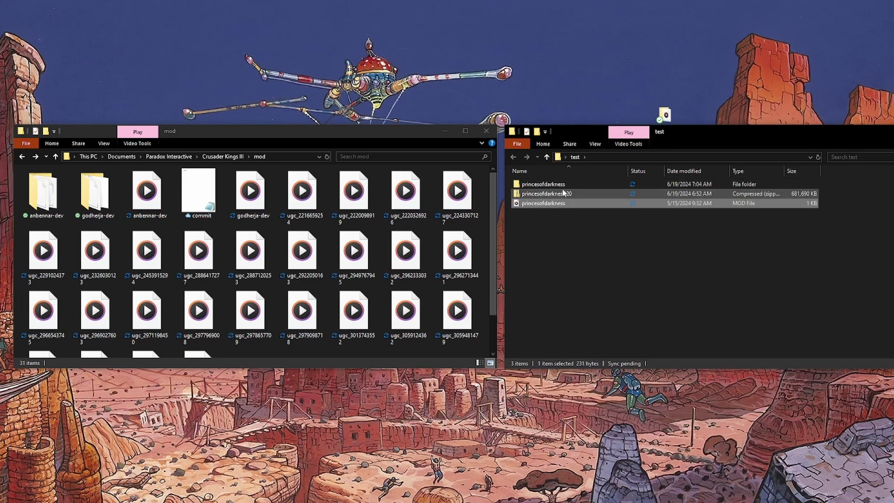
ctrl+click(564, 184)
drag(566, 186, 124, 207)
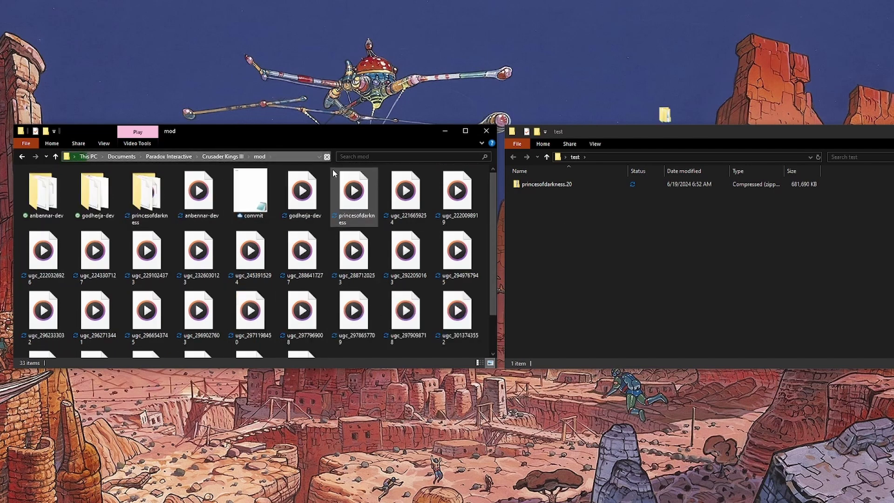
- Open the anbennar-dev MOD file in Notepad to examine its supported version and path lines, and close it
right_click(196, 197)
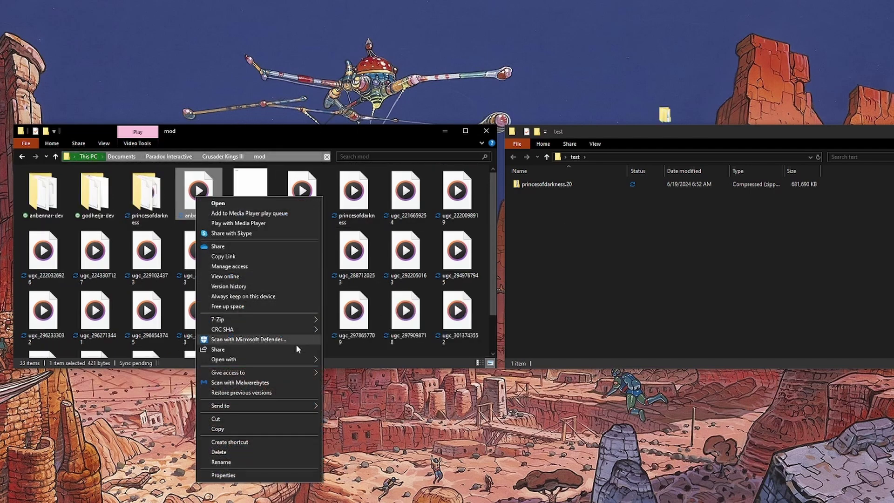
mouse_move(313, 361)
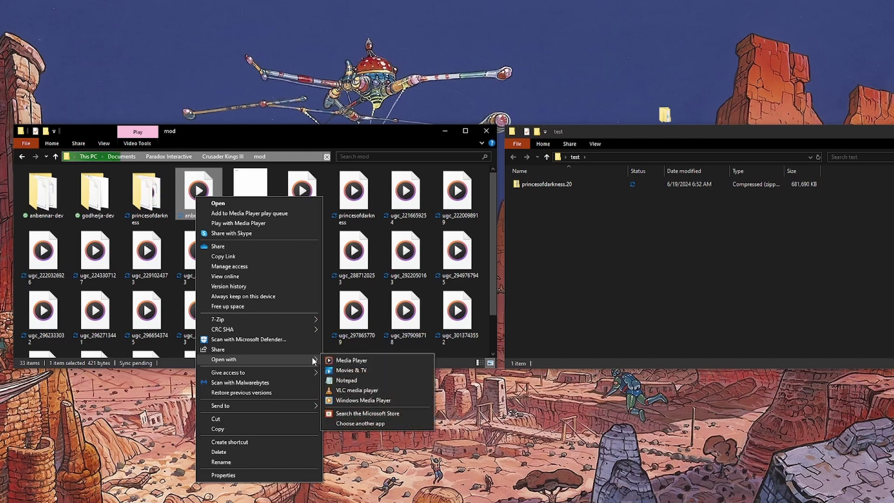
click(354, 380)
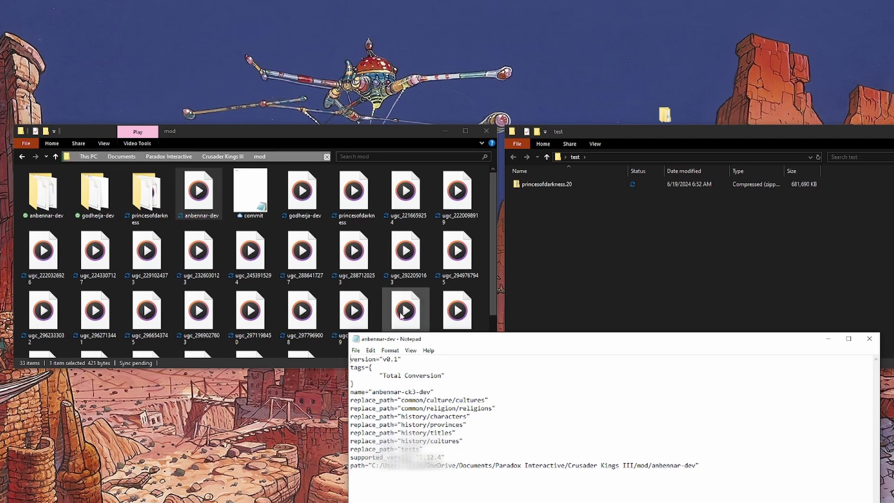
click(869, 338)
- Switch to the Paradox launcher and add the locally installed 1.56 GB Princes of Darkness mod to the test playset
click(354, 196)
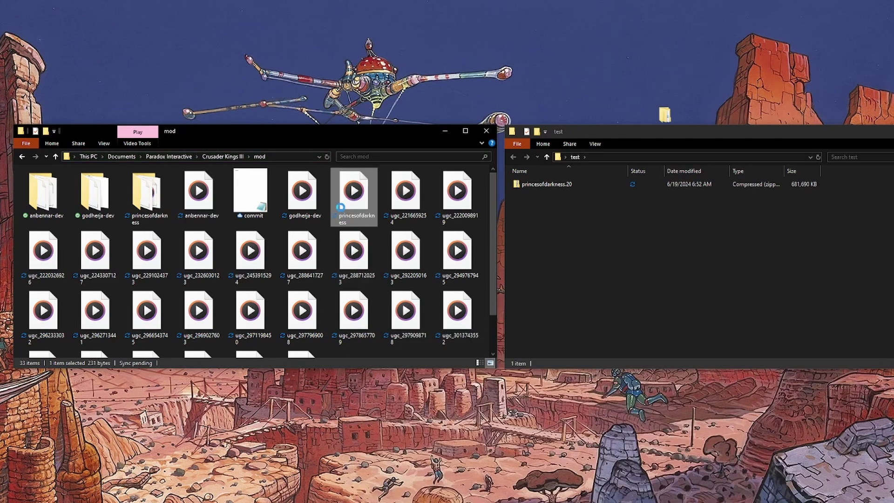
right_click(338, 205)
click(396, 466)
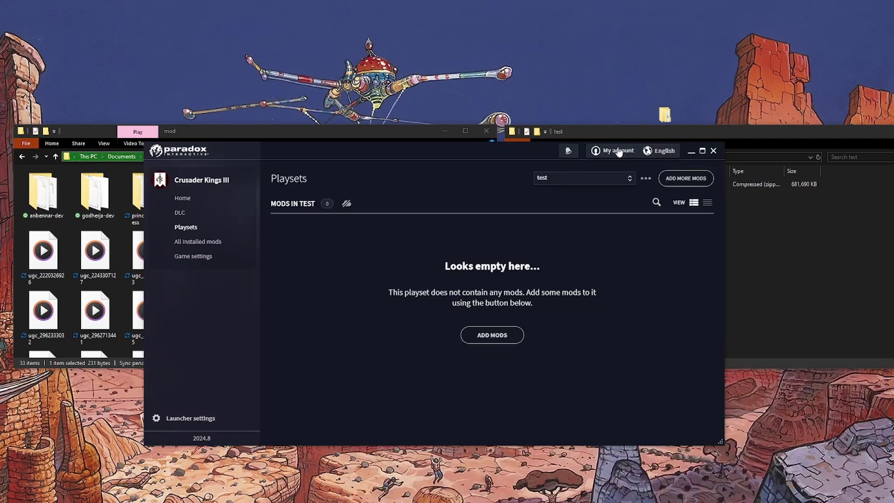
click(503, 335)
scroll(502, 282, down, 6)
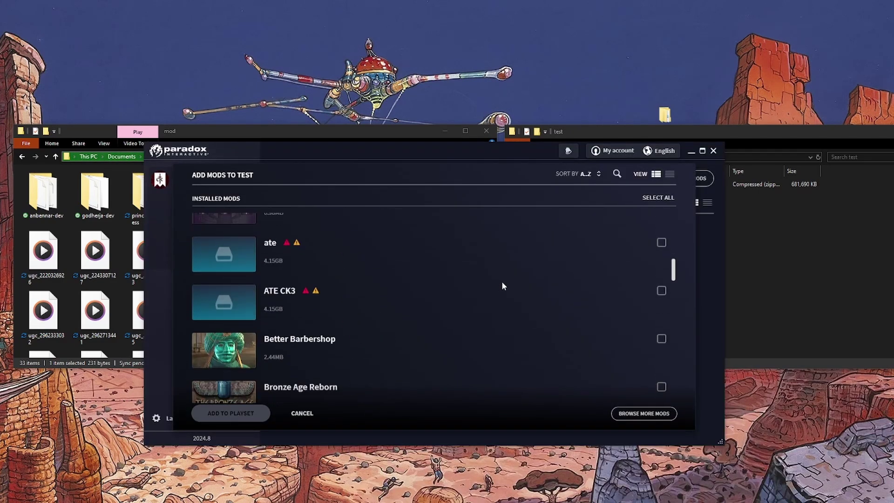
scroll(502, 282, down, 15)
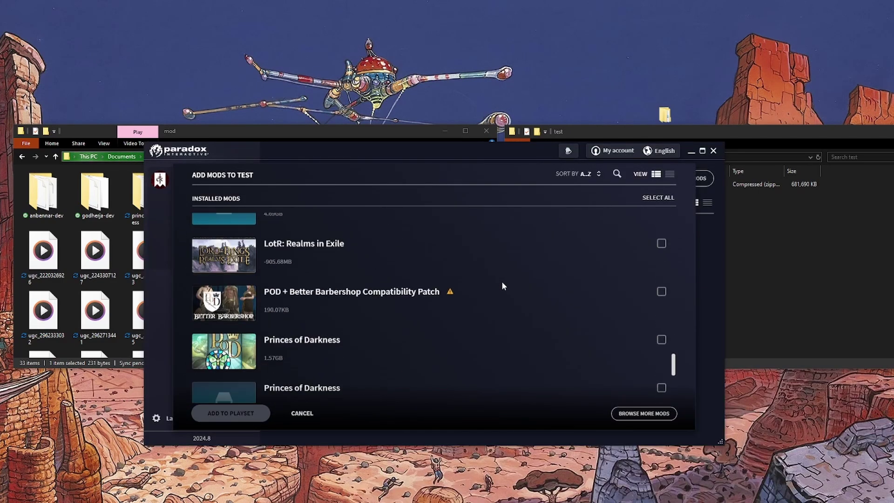
scroll(502, 281, down, 3)
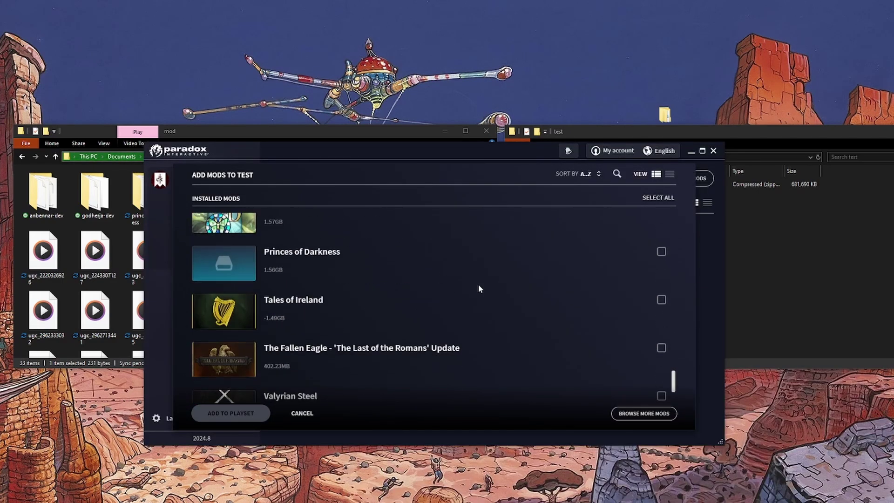
click(662, 254)
click(230, 413)
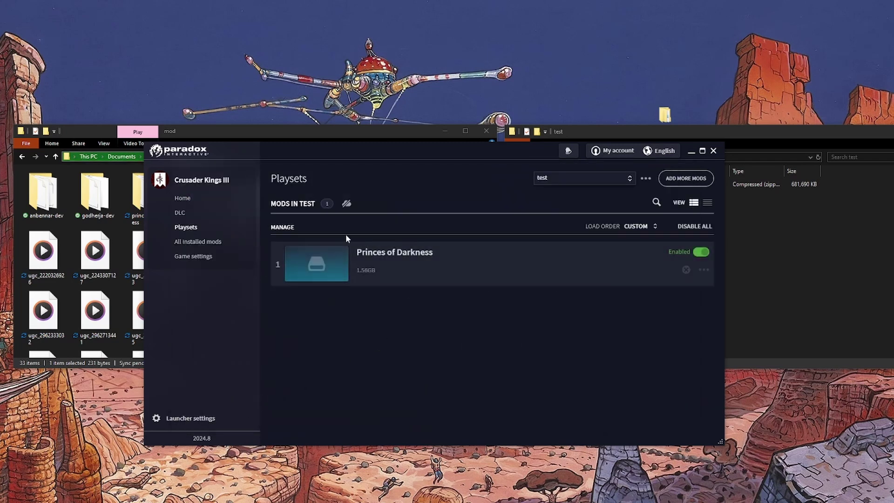
- Select the test playset on the launcher's home page and start Crusader Kings III
click(182, 198)
click(542, 285)
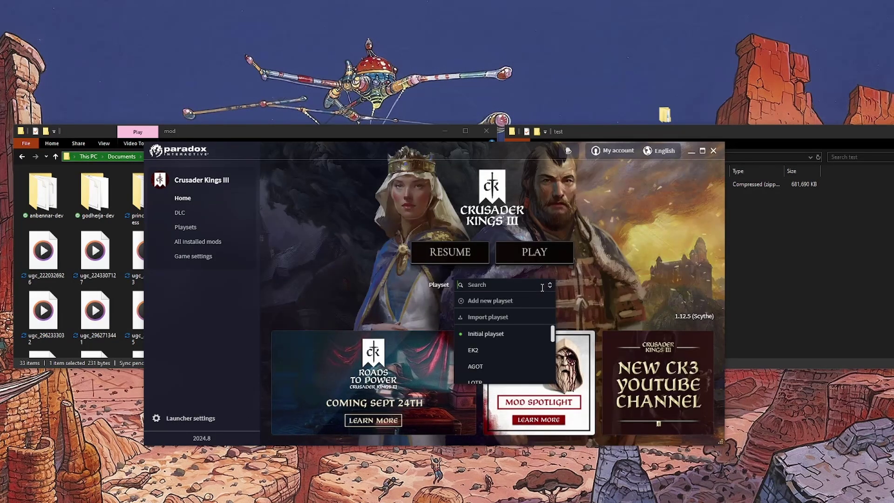
scroll(521, 352, down, 3)
click(515, 373)
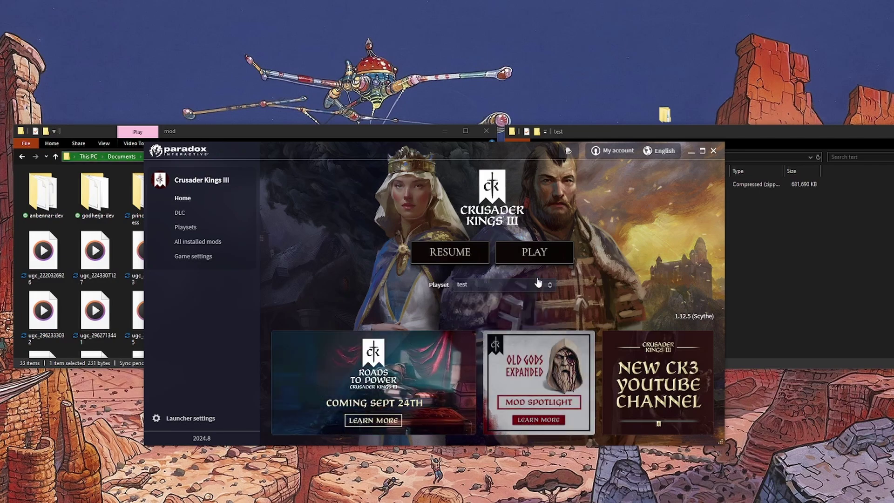
click(534, 253)
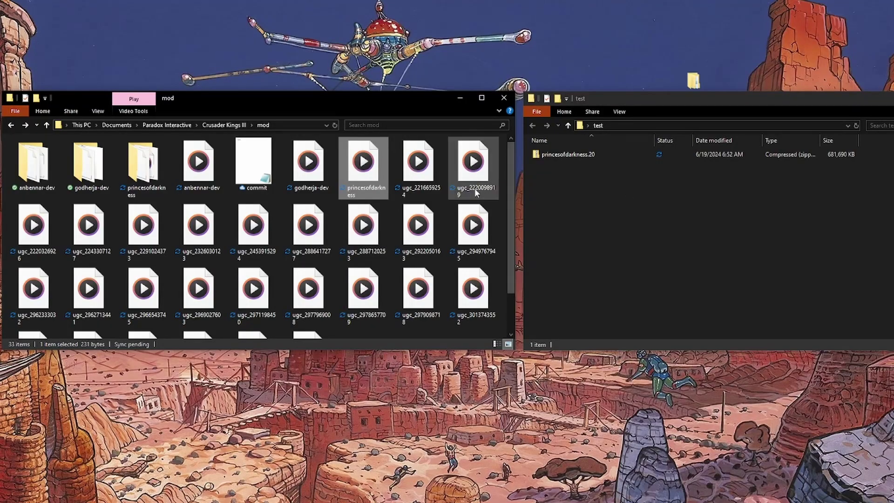
- Move the MOD file from inside the princesofdarkness folder up to the mod folder, replacing the existing file, and return to the mod folder
double_click(148, 172)
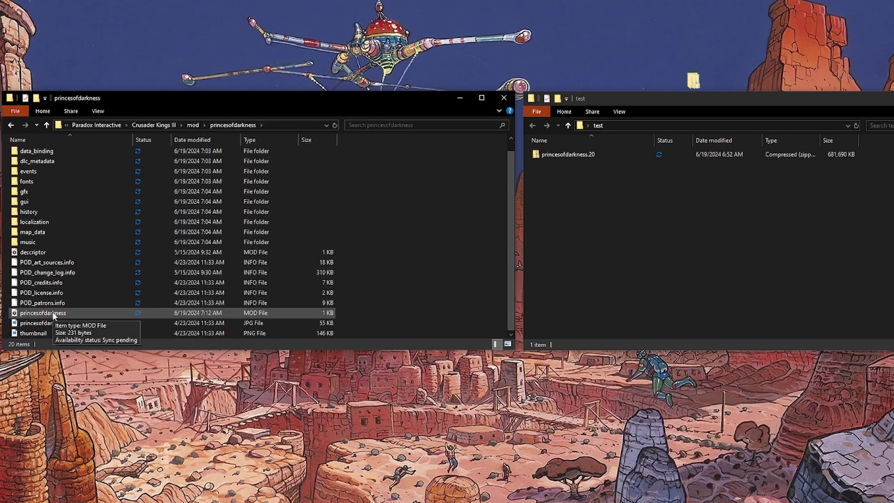
drag(52, 311, 194, 124)
click(460, 209)
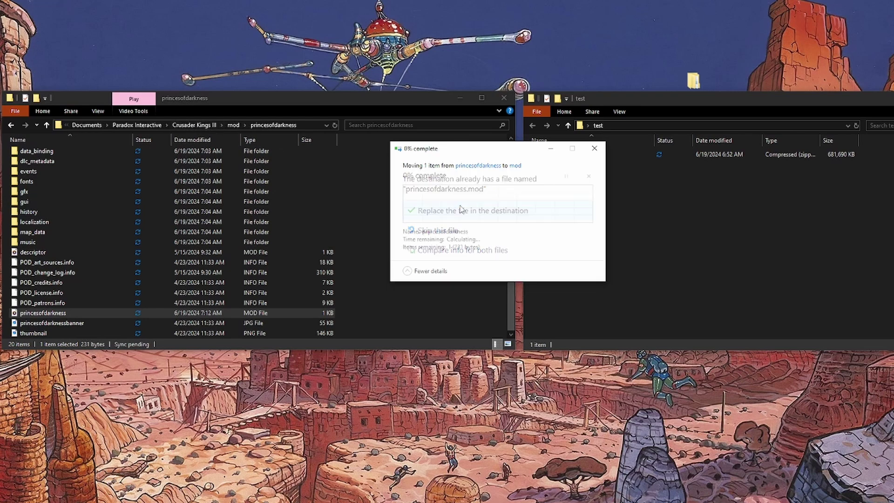
click(234, 125)
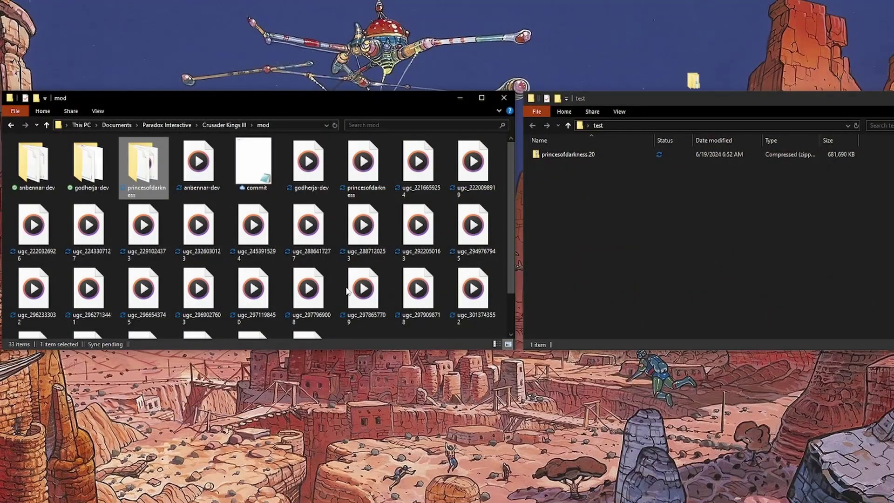
- Open the godherja-dev MOD file in Notepad and look up the Princes of Darkness mod on the Steam Workshop
click(308, 163)
right_click(198, 166)
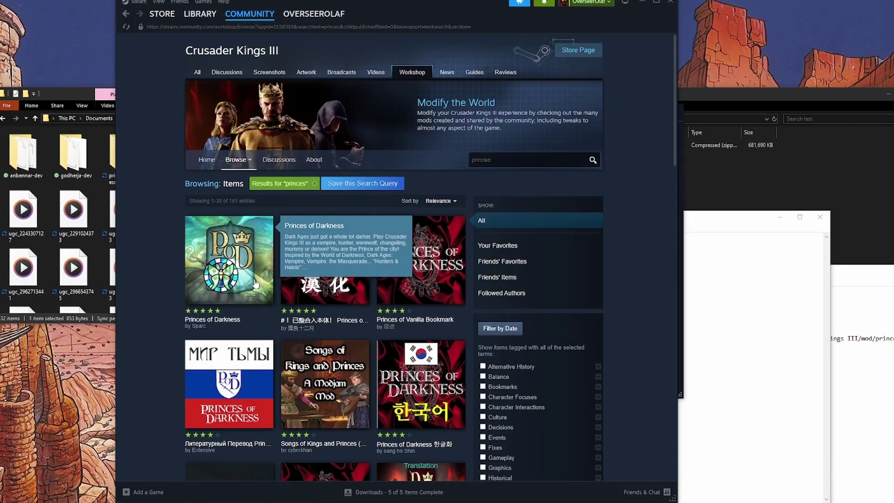
click(251, 259)
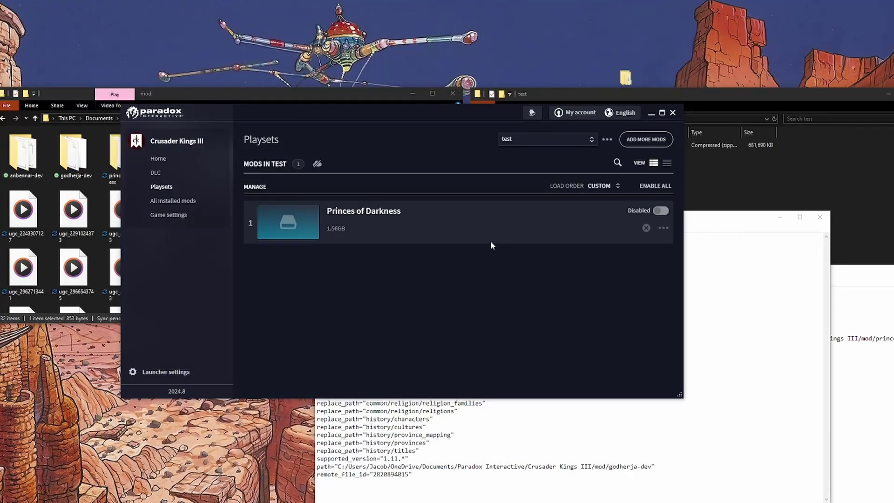
- Enable Princes of Darkness in the launcher's test playset and launch the game
click(661, 211)
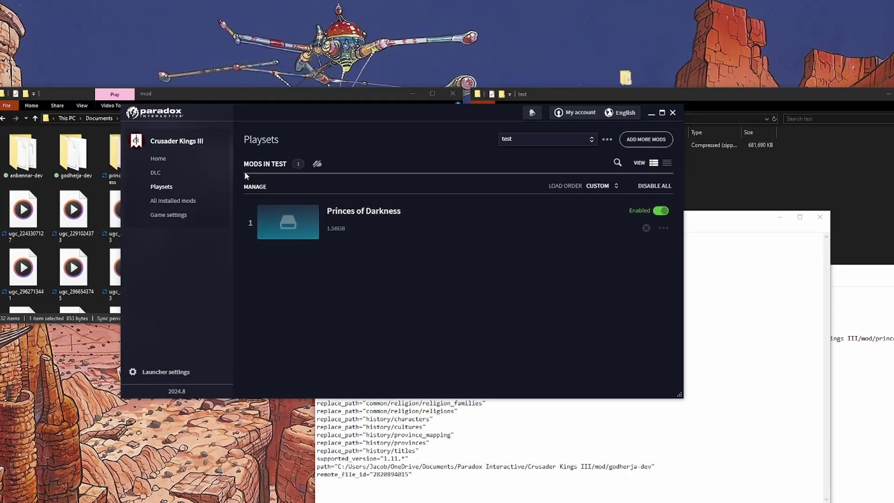
click(199, 159)
click(502, 216)
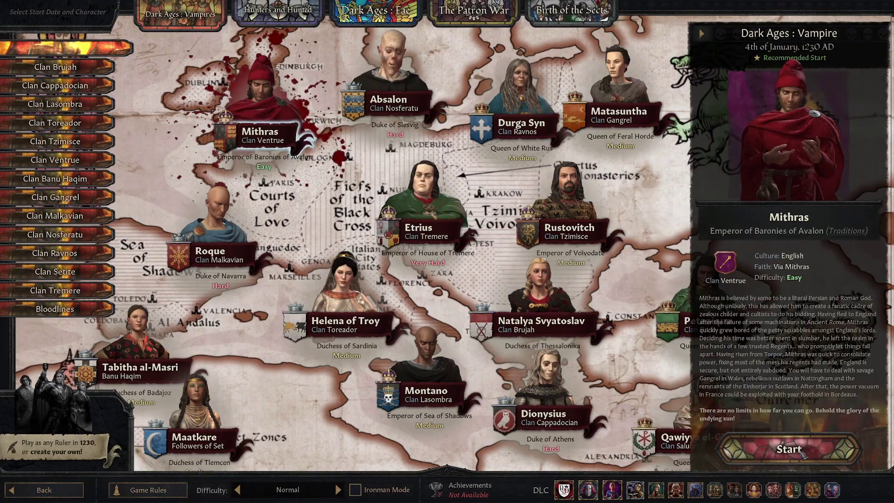
- Start the Dark Ages: Vampire scenario as Mithras and look over the modded world map
click(789, 449)
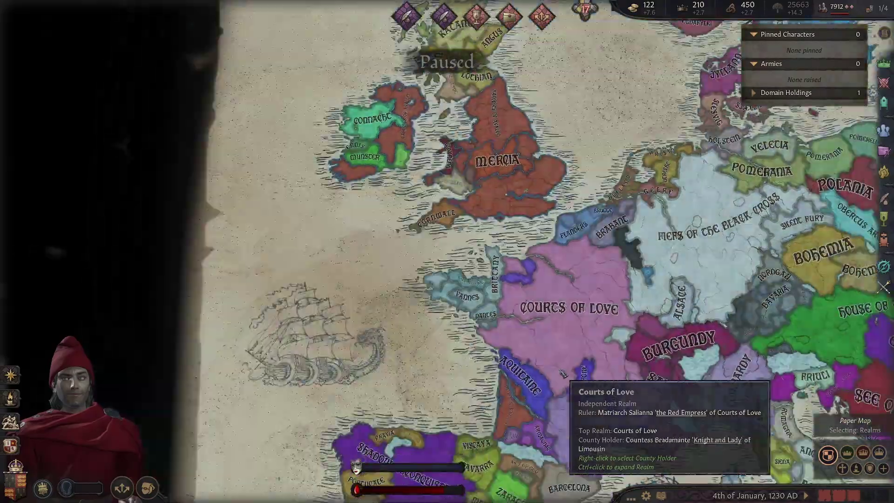
scroll(536, 333, down, 5)
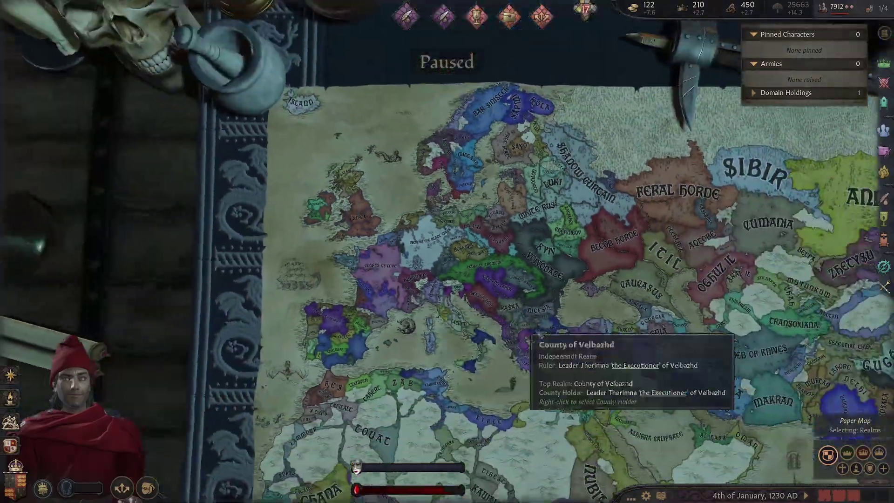
drag(536, 334, 347, 254)
scroll(354, 251, up, 5)
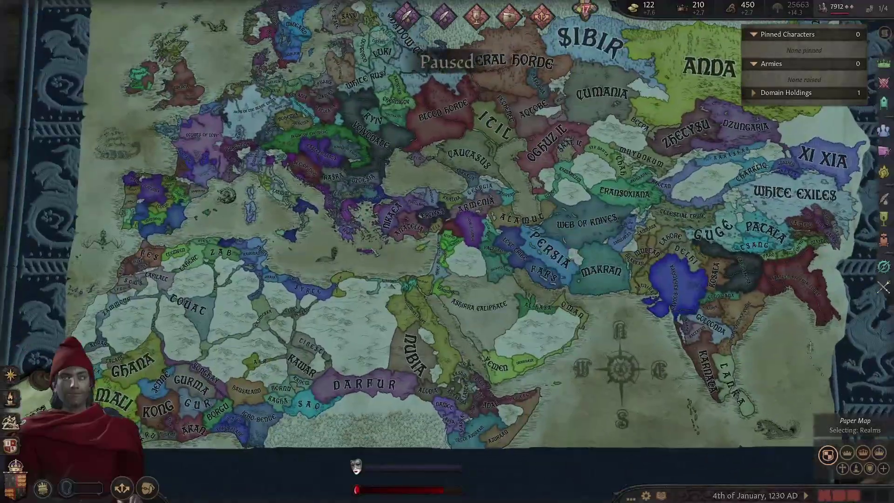
key(Up)
key(Left)
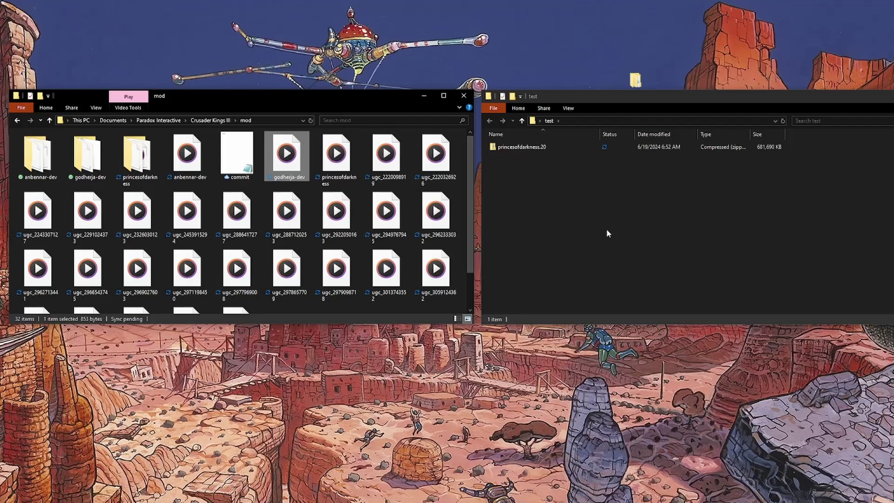
click(346, 109)
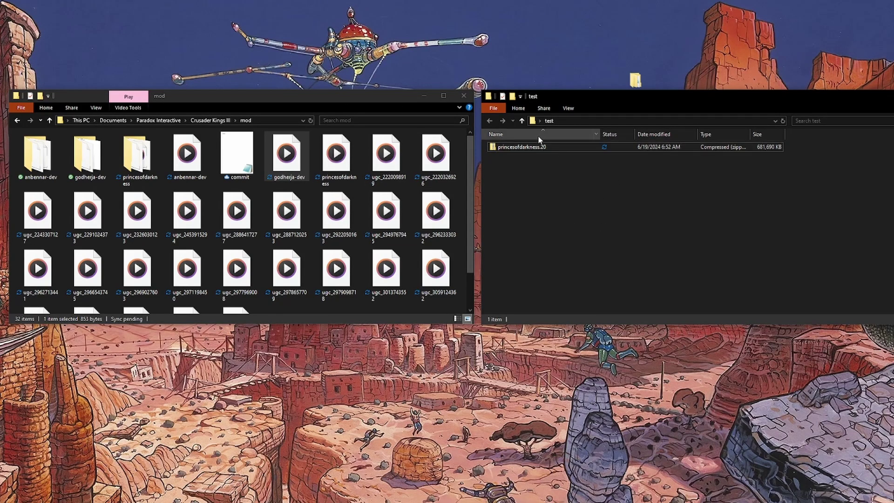
right_click(541, 147)
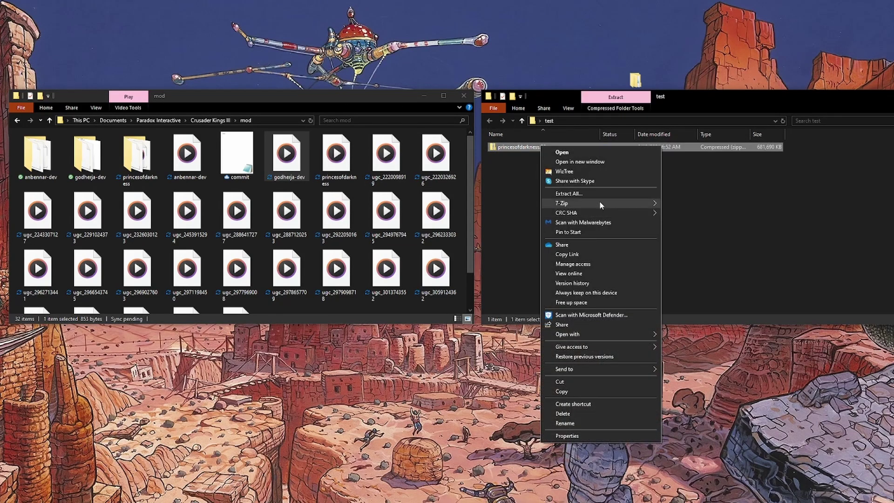
mouse_move(619, 203)
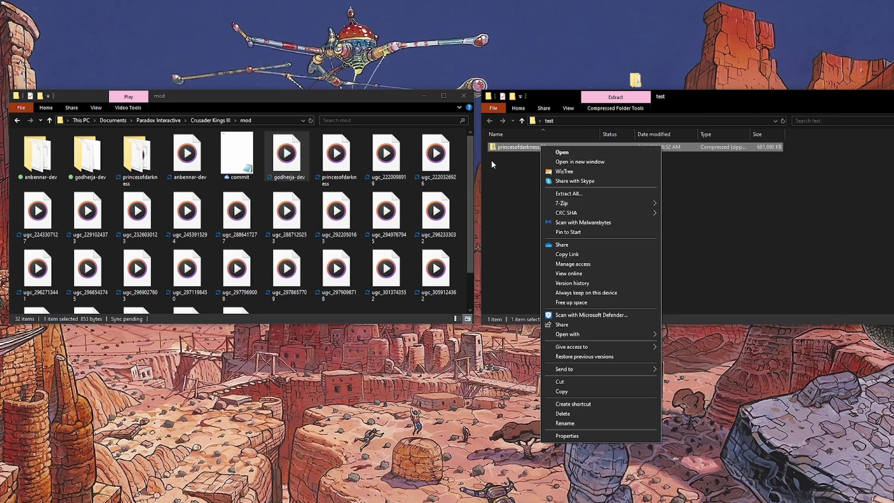
click(487, 174)
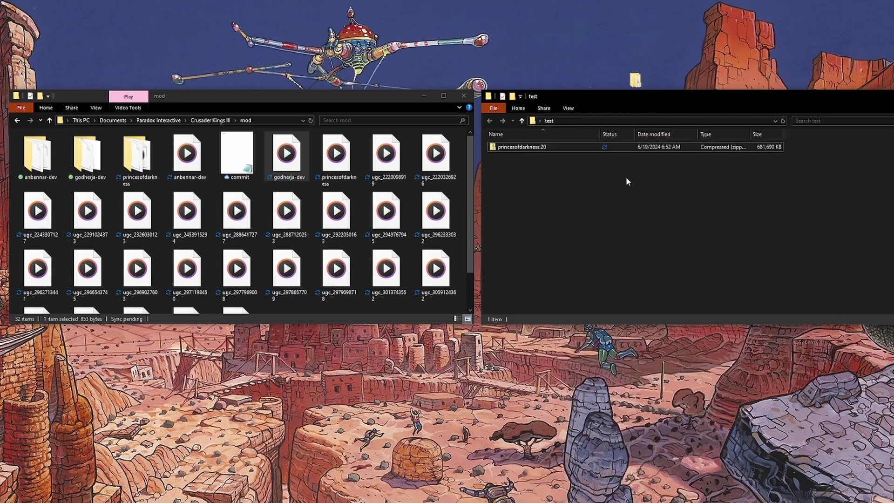
- Examine the path line of the princesofdarkness MOD file in Notepad, close it, and inspect the contents of the princesofdarkness mod folder
right_click(348, 162)
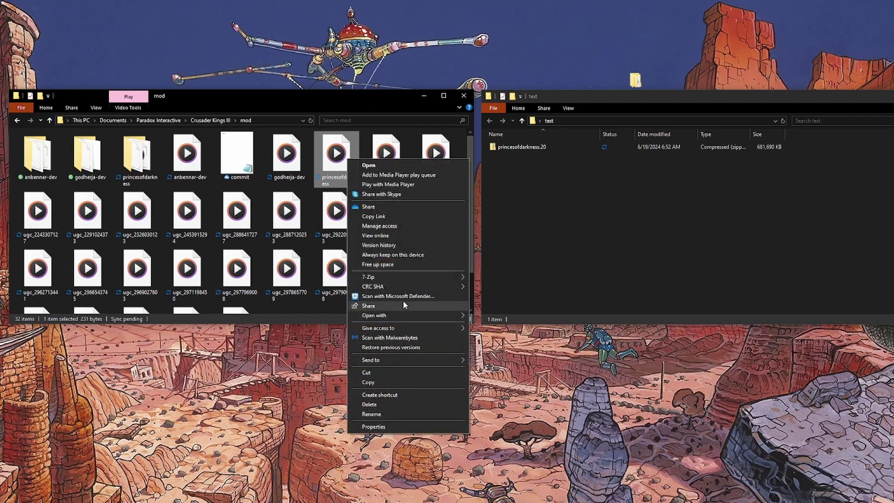
mouse_move(409, 315)
click(503, 338)
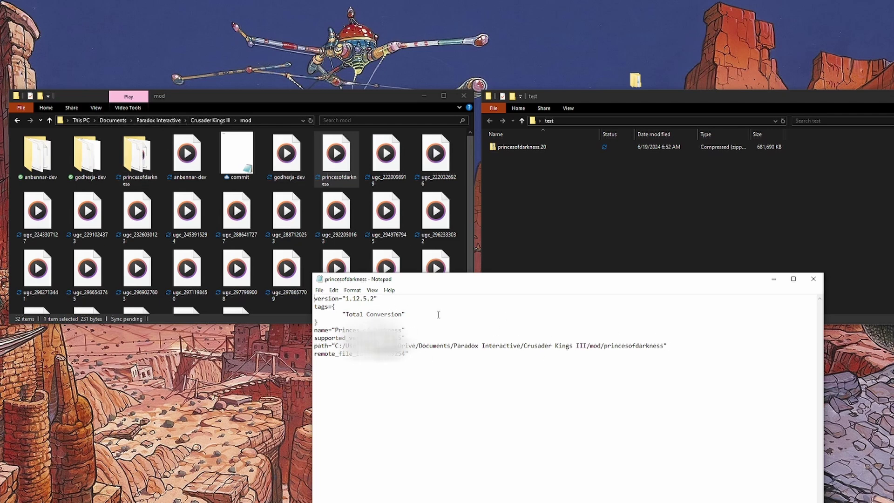
click(814, 279)
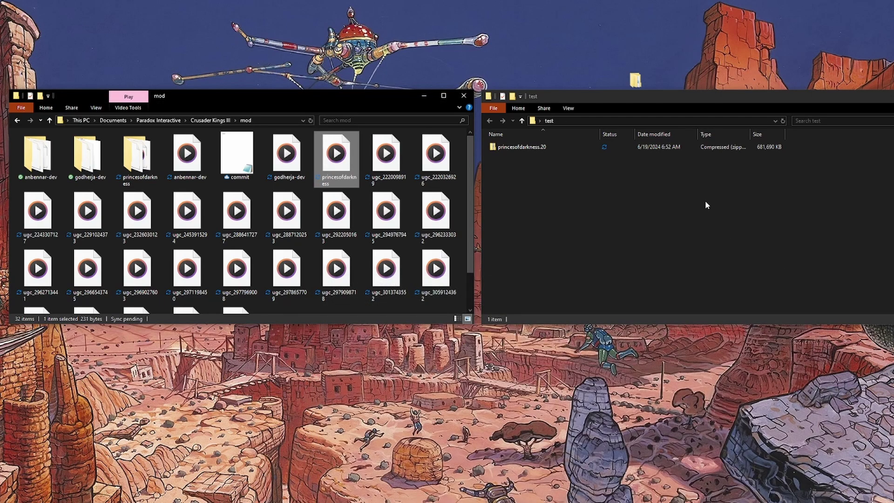
double_click(138, 156)
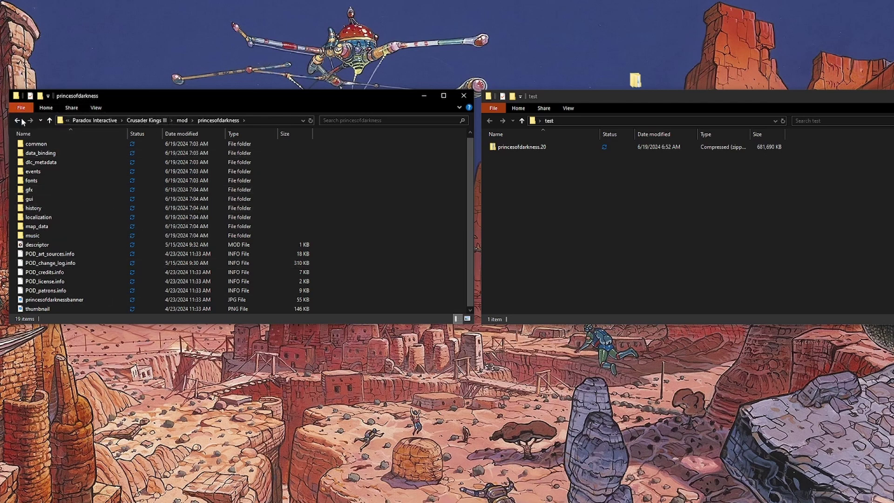
key(BackSpace)
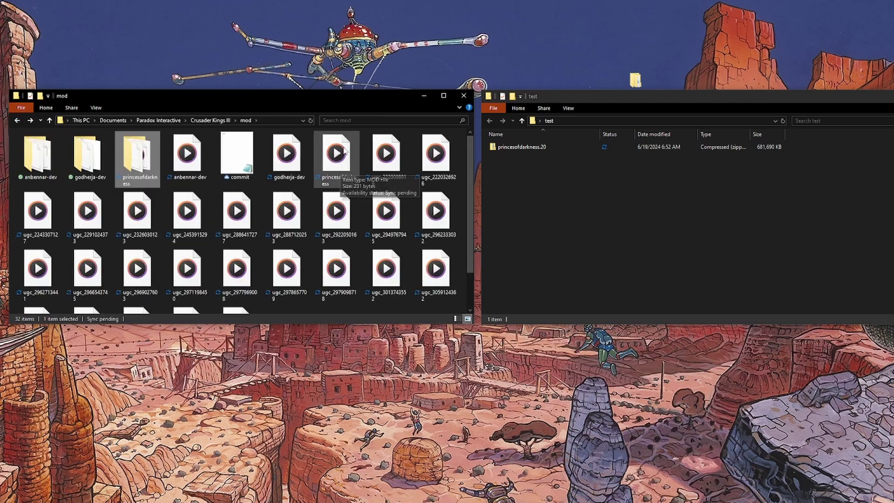
- Extract the princesofdarkness.20 archive directly into the test folder with 7-Zip
right_click(536, 147)
mouse_move(593, 201)
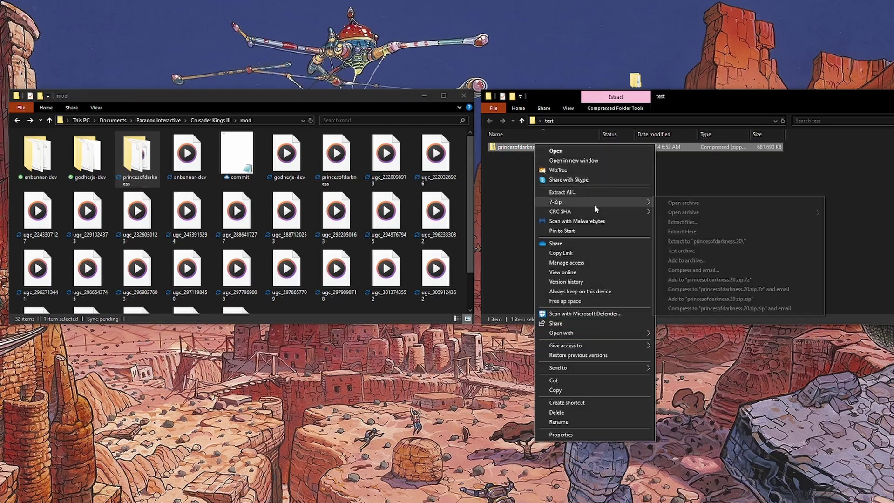
click(712, 241)
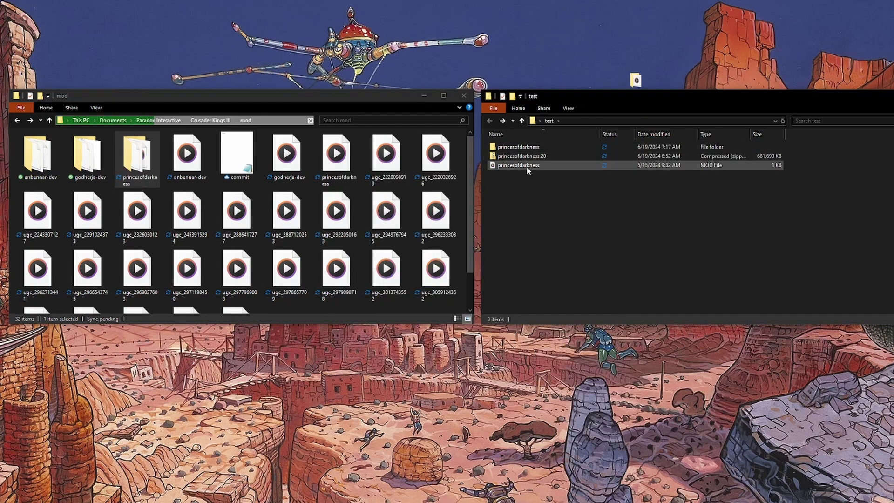
- Compare the contents of the extracted princesofdarkness folder with the anbennar-dev mod folder, and return to the test folder
double_click(538, 147)
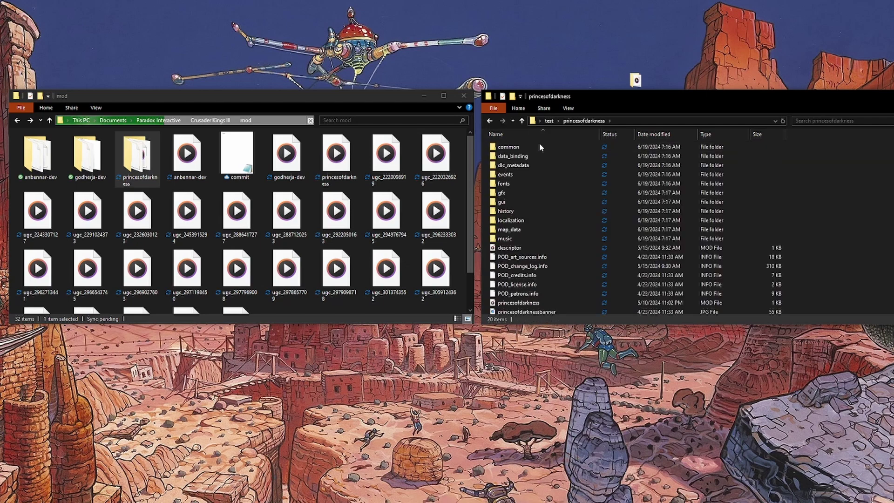
scroll(559, 210, down, 1)
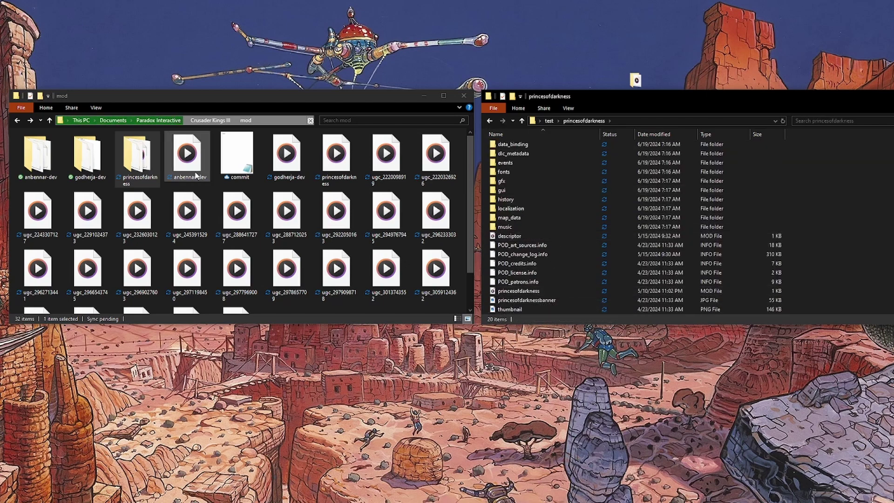
double_click(54, 166)
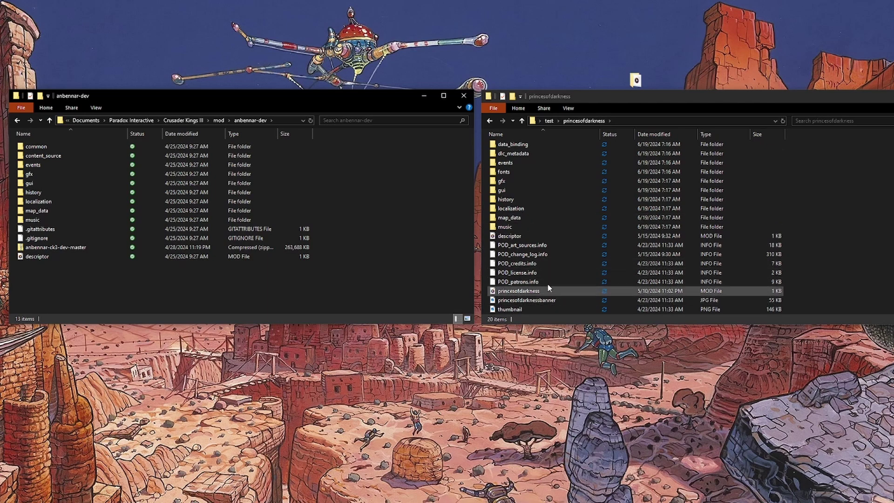
click(490, 121)
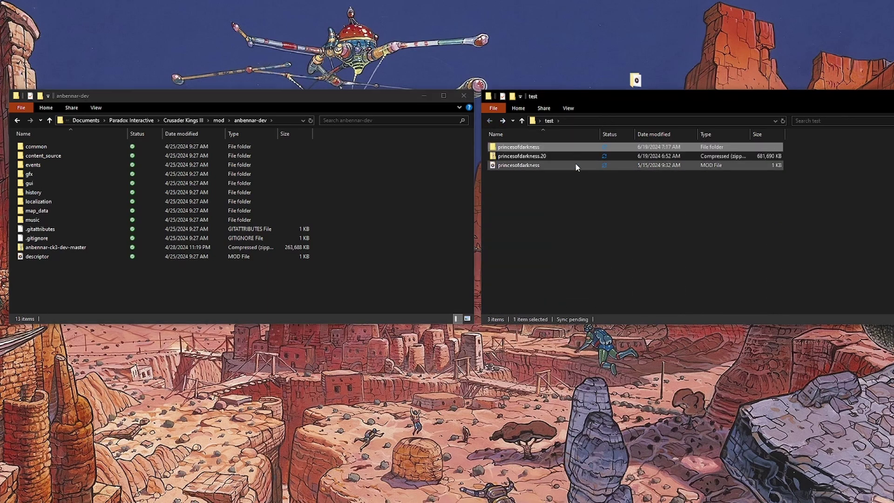
- Review the princesofdarkness MOD file from the test folder in Notepad, and close it along with both folder windows
right_click(552, 166)
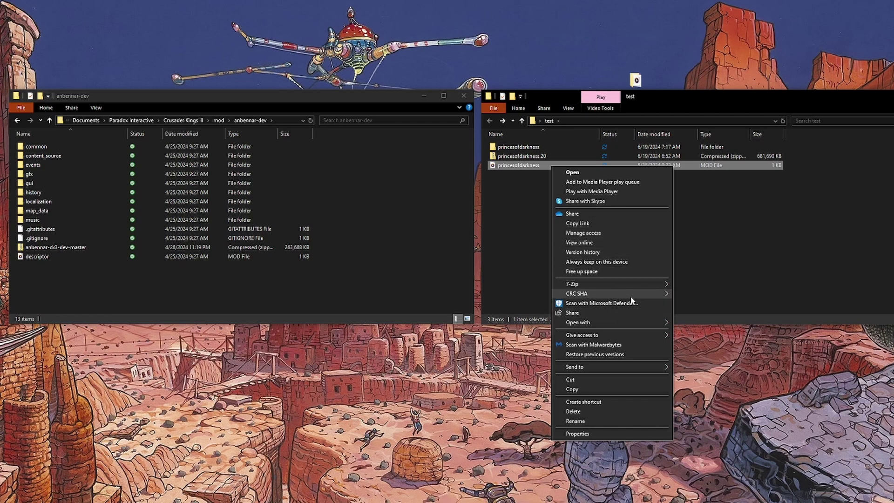
mouse_move(630, 323)
click(694, 343)
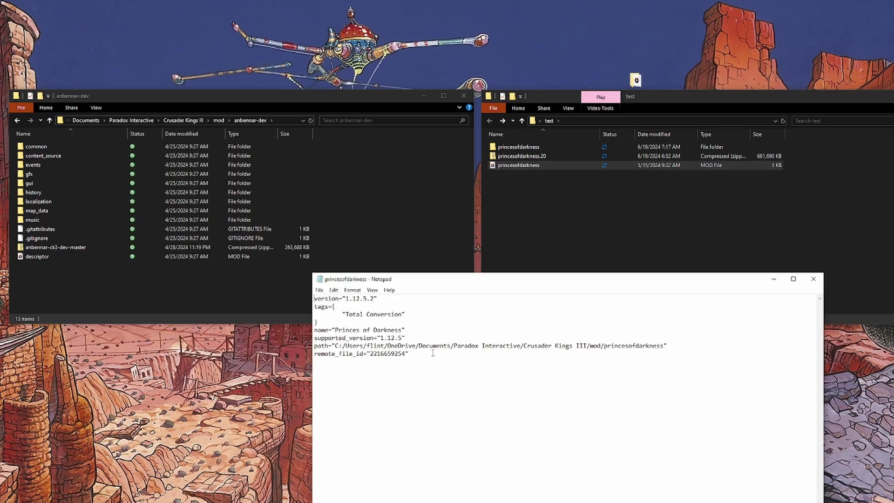
click(806, 280)
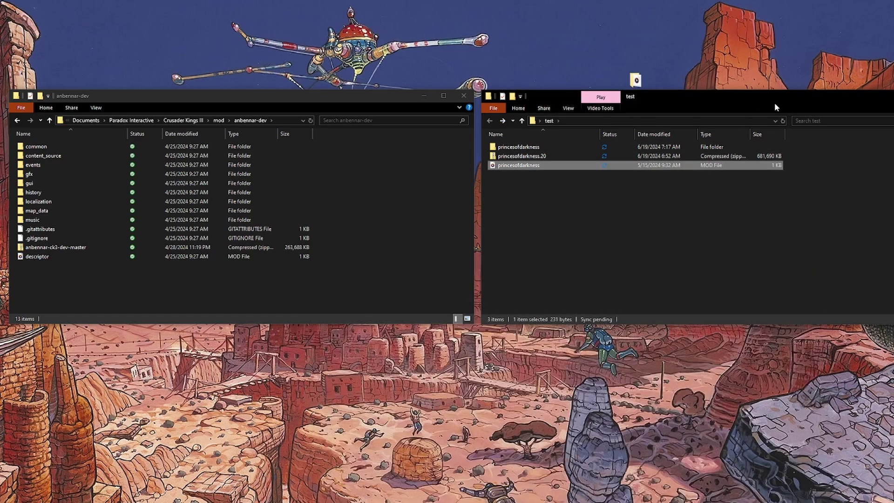
key(alt+F4)
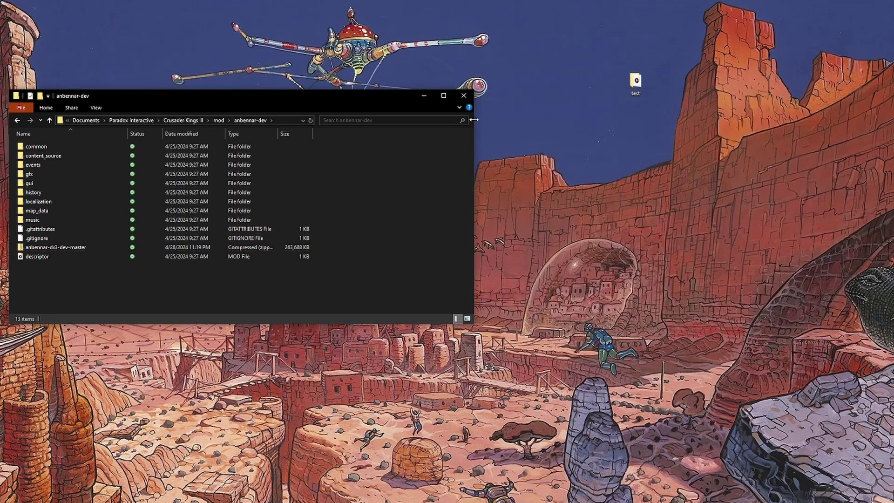
click(464, 95)
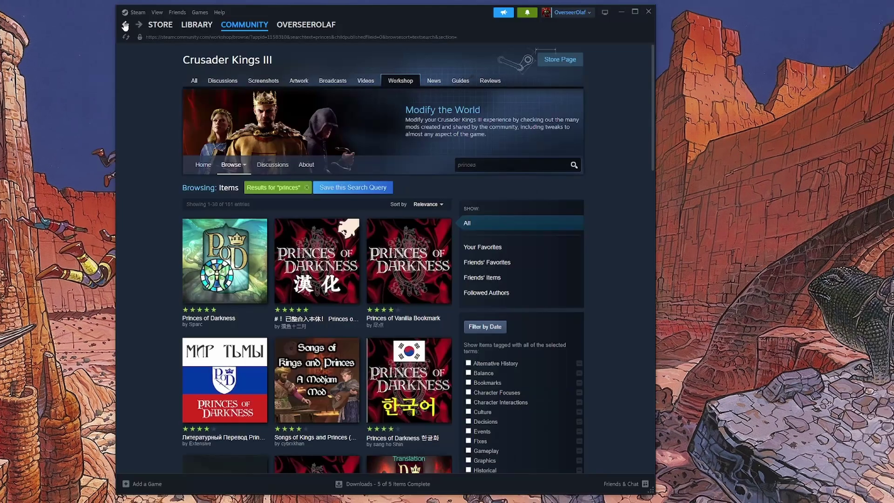
- Return to the Crusader Kings III Workshop home page in Steam and look through the most popular mods
click(125, 25)
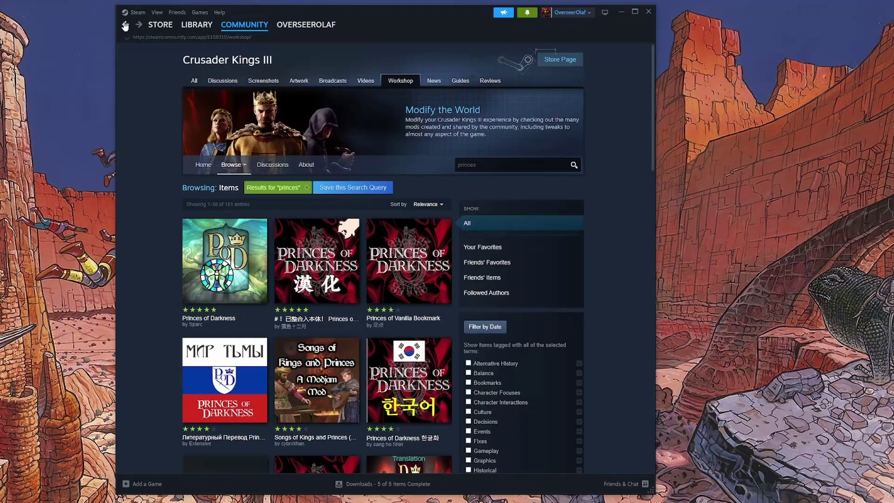
scroll(584, 225, down, 3)
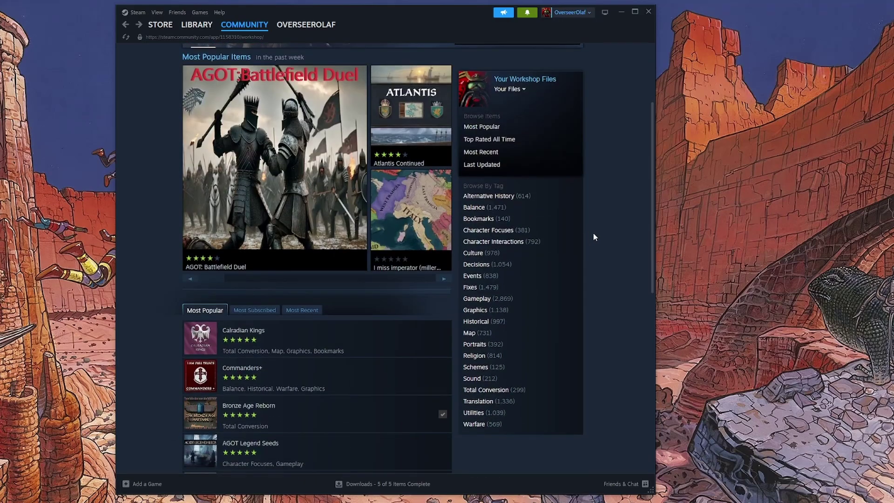
scroll(596, 233, up, 2)
scroll(601, 234, down, 2)
scroll(602, 235, down, 4)
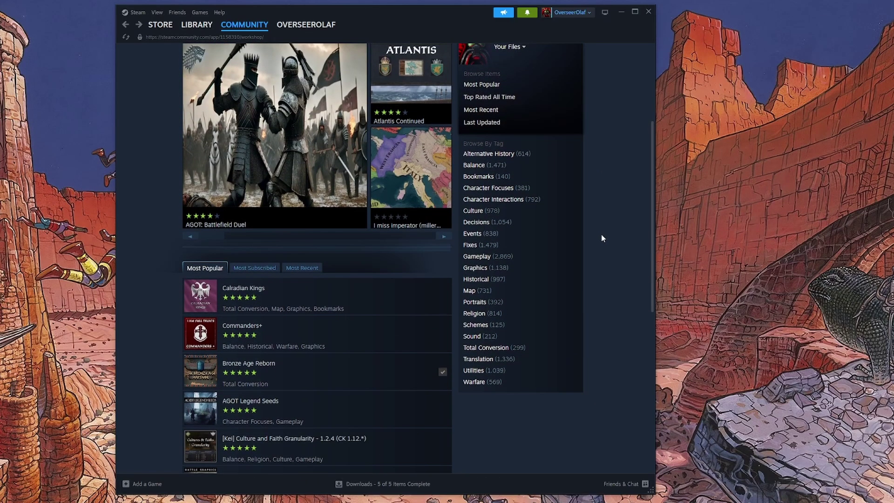
scroll(601, 238, down, 1)
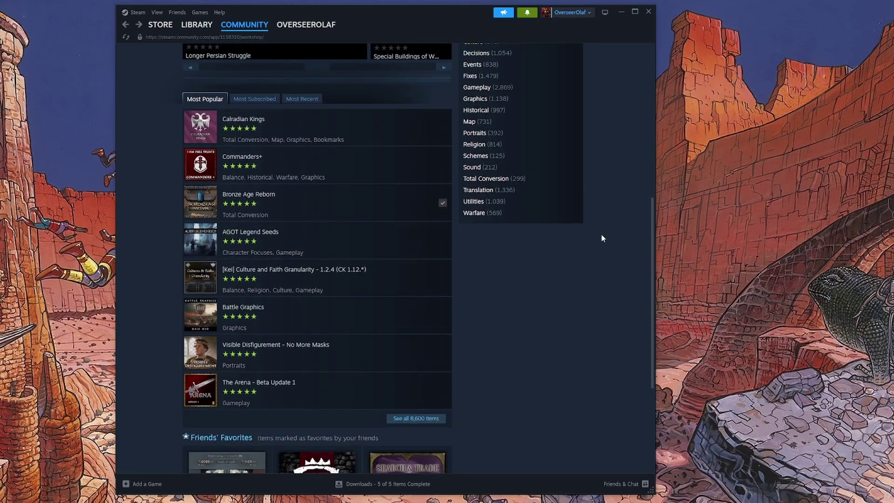